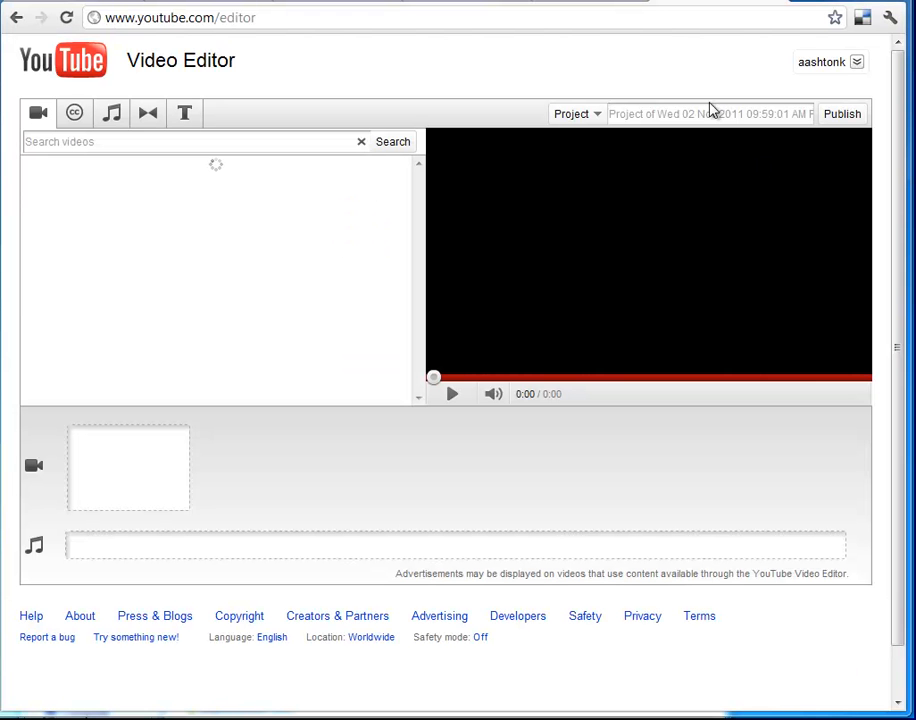
# - Name the project Cool IPT286
pyautogui.click(703, 113)
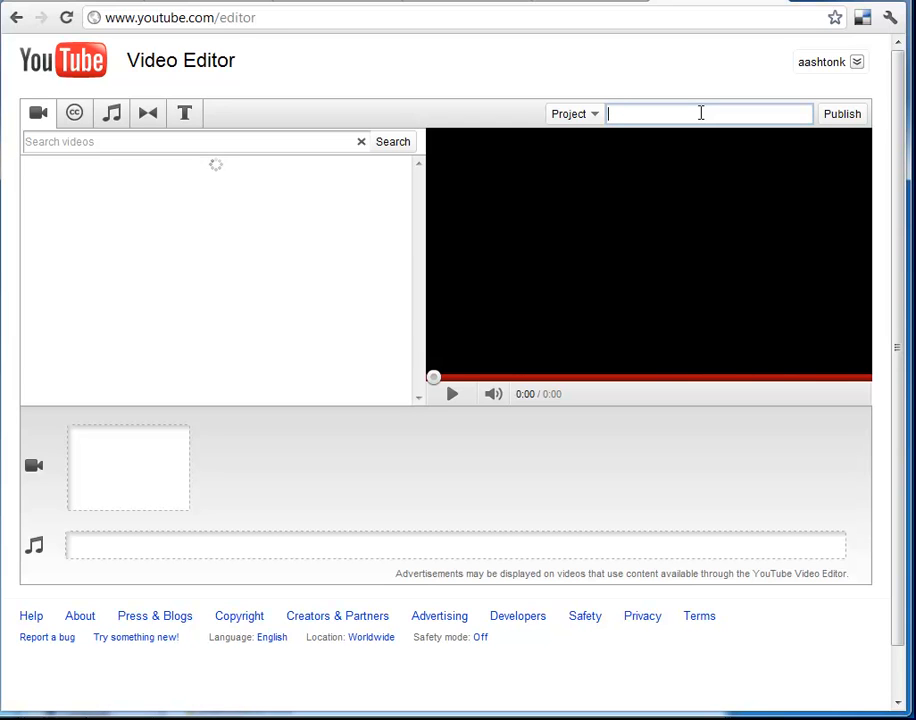
pyautogui.write('Cool IPT286')
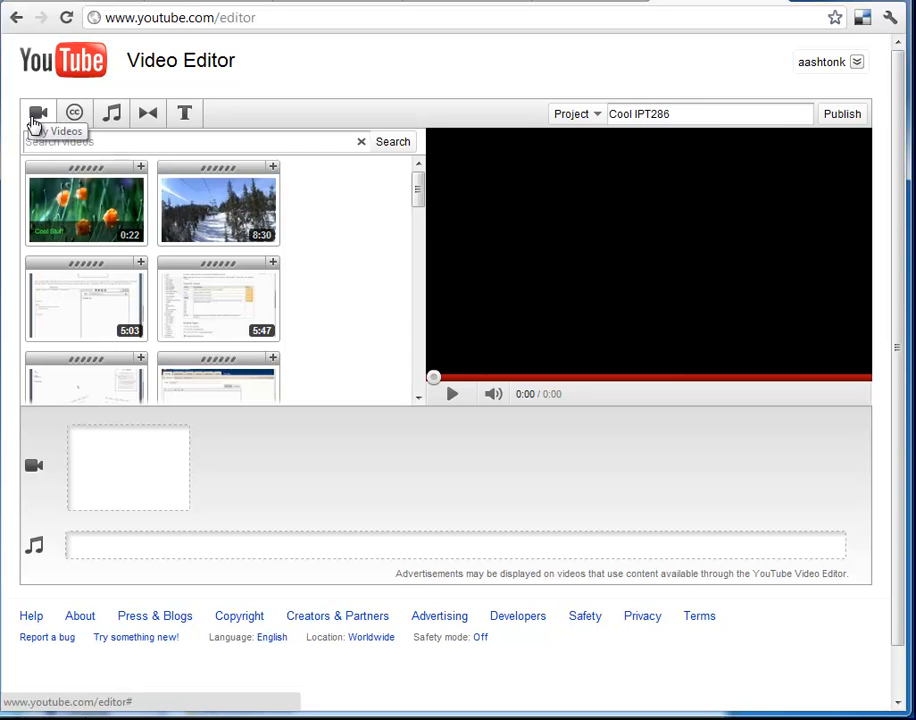
pyautogui.moveTo(420, 195)
pyautogui.mouseDown()
pyautogui.moveTo(420, 229)
pyautogui.moveTo(419, 184)
pyautogui.mouseUp()
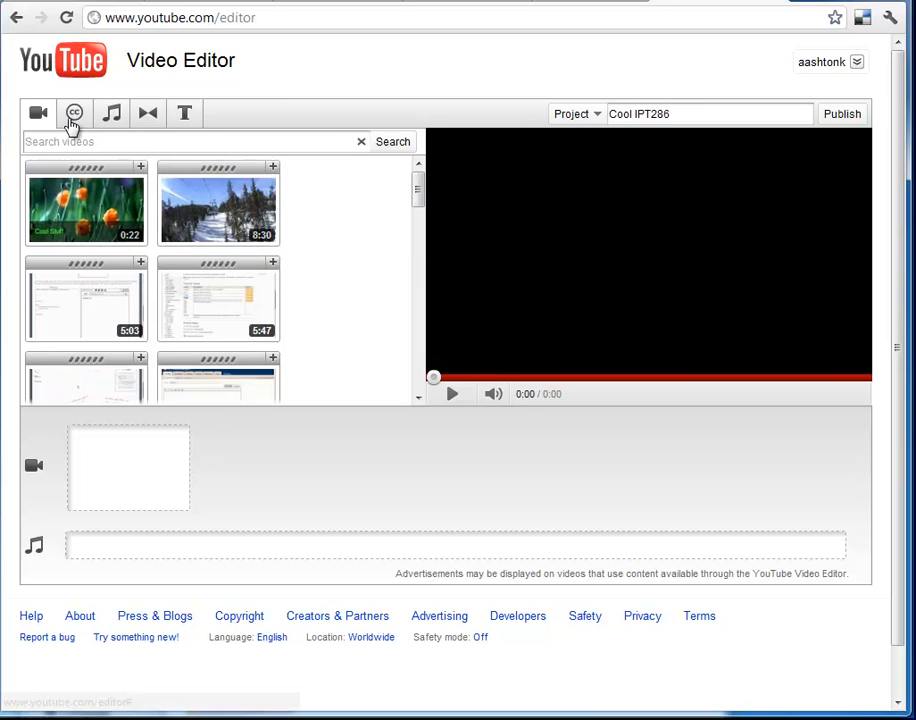
pyautogui.click(75, 115)
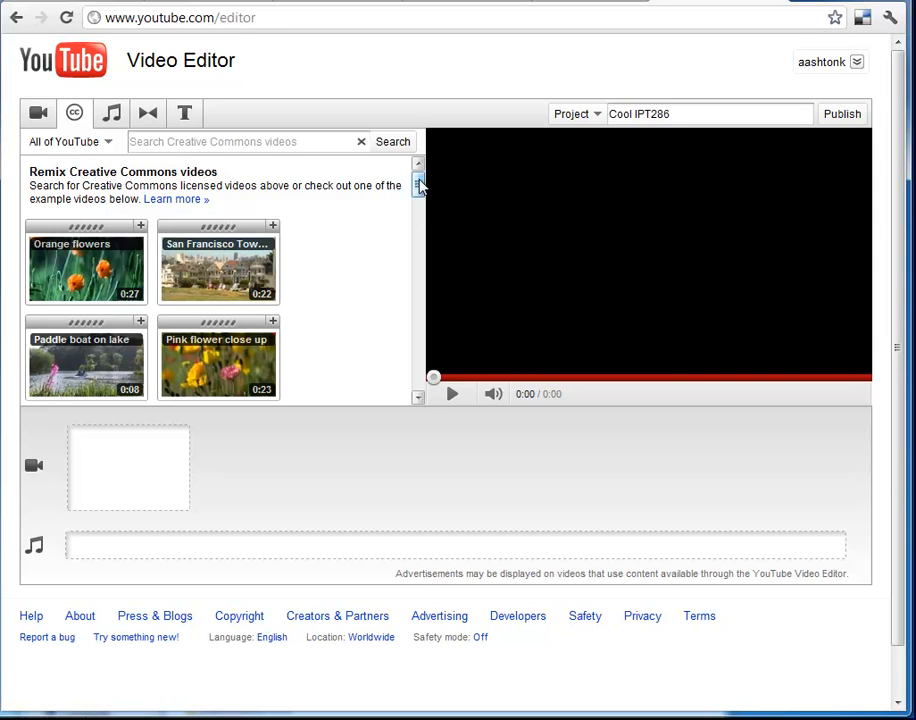
pyautogui.click(112, 118)
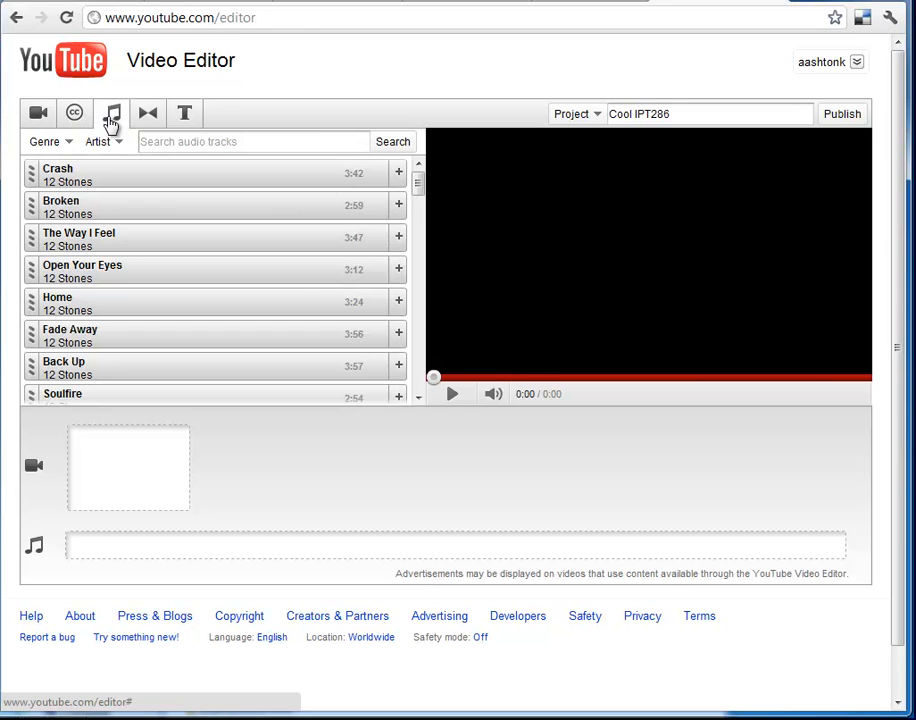
pyautogui.scroll(-2, 420, 193)
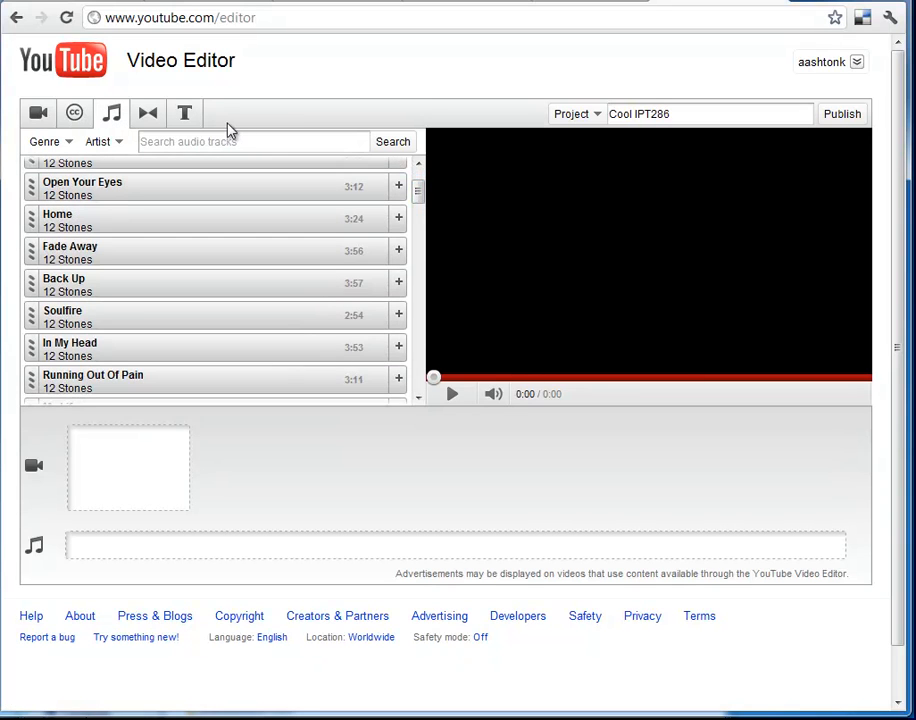
# - Add the 2:56 American flag clip from the Creative Commons example videos to the first video slot of the timeline
pyautogui.click(74, 113)
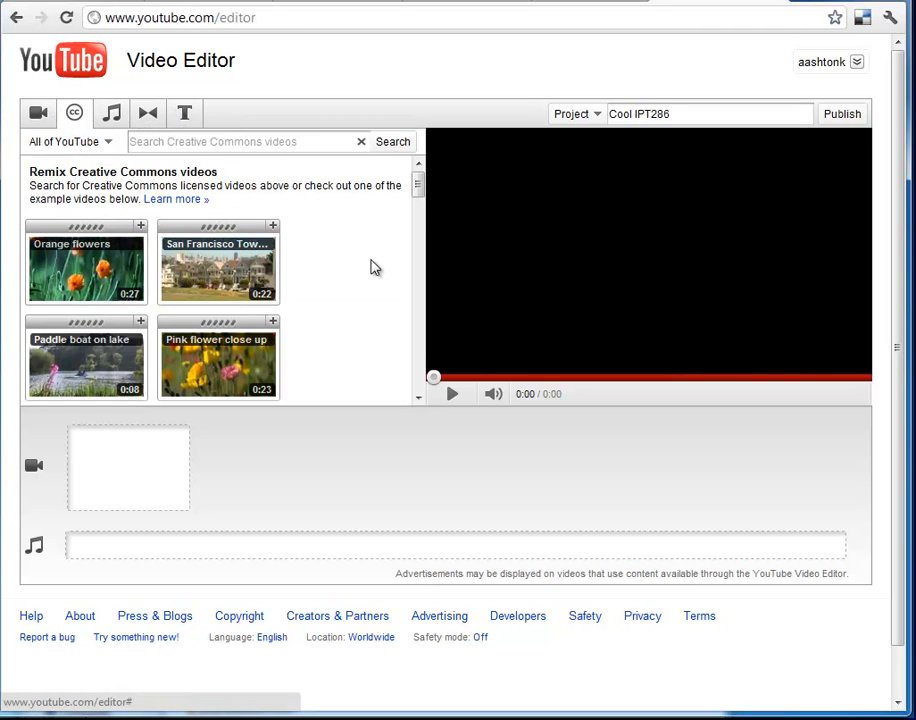
pyautogui.moveTo(418, 190); pyautogui.dragTo(418, 288)
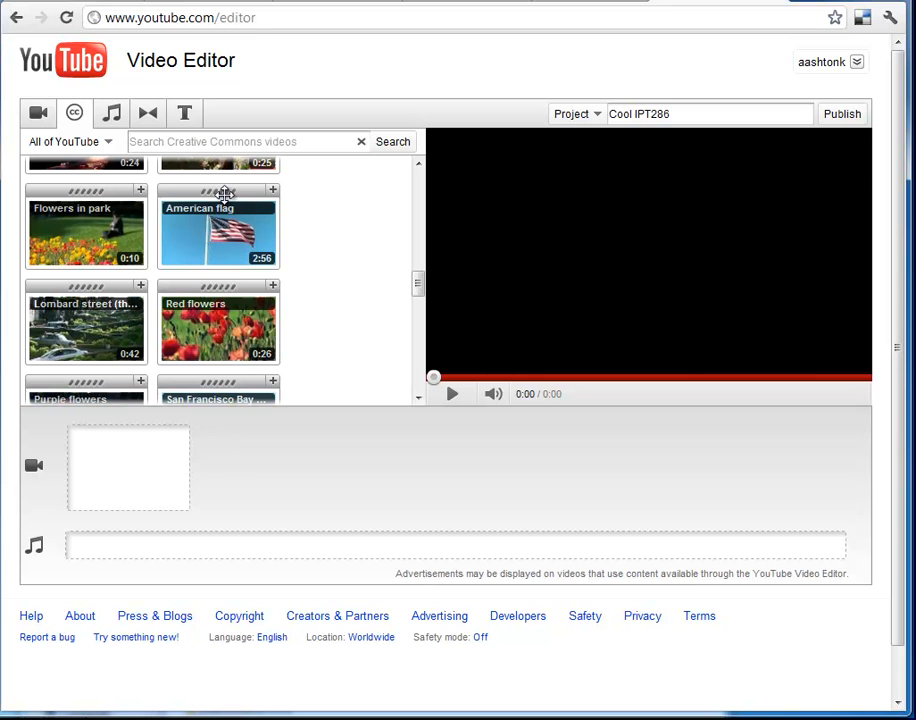
pyautogui.click(198, 143)
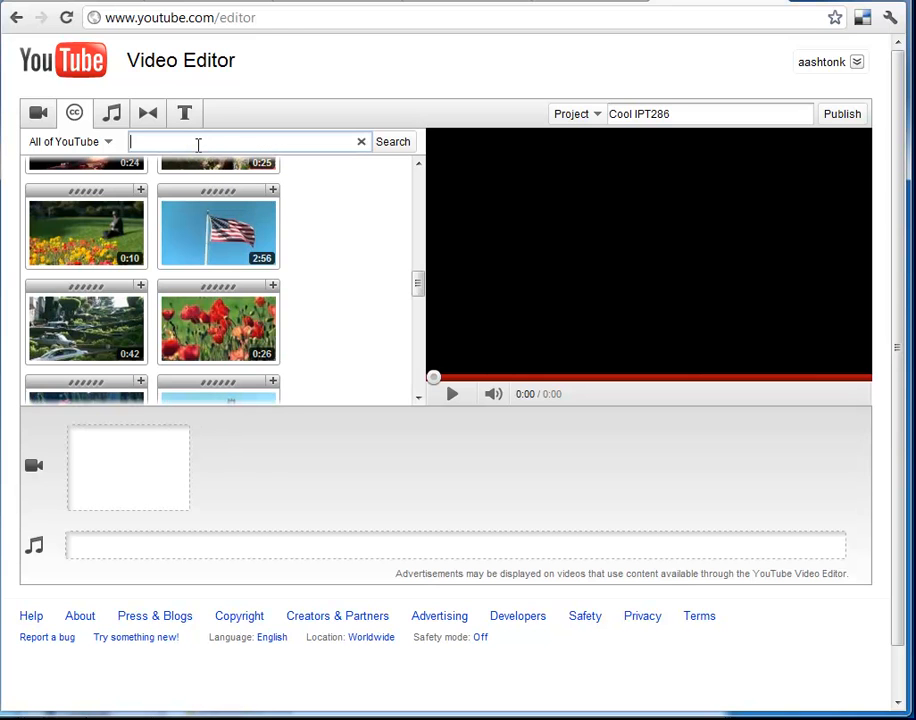
pyautogui.moveTo(190, 192); pyautogui.dragTo(118, 434)
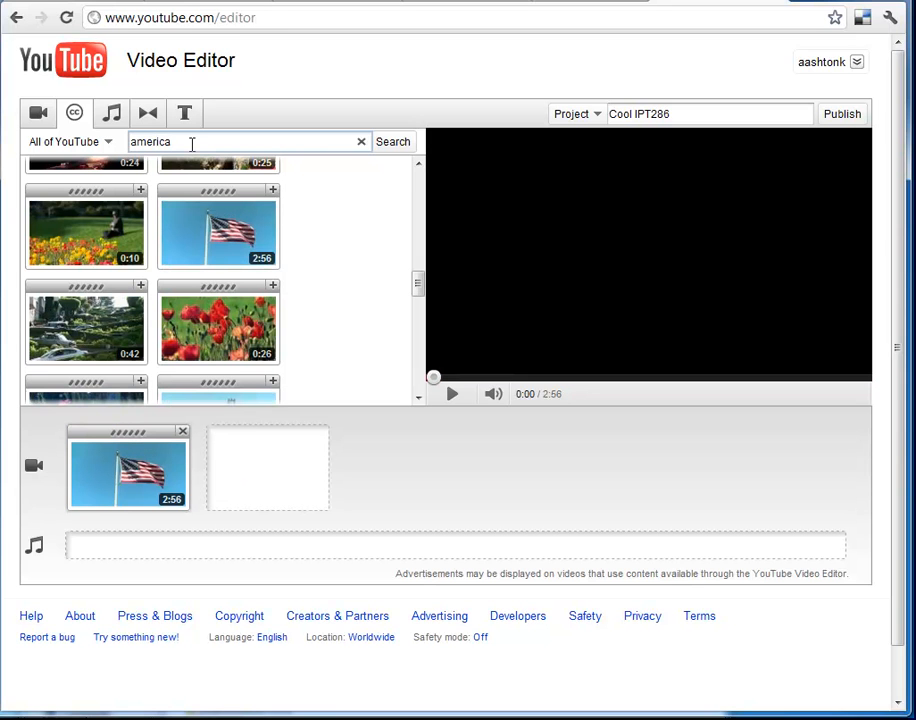
# - Search the Creative Commons videos for "american flag" and look through the matching clips
pyautogui.press('Return')
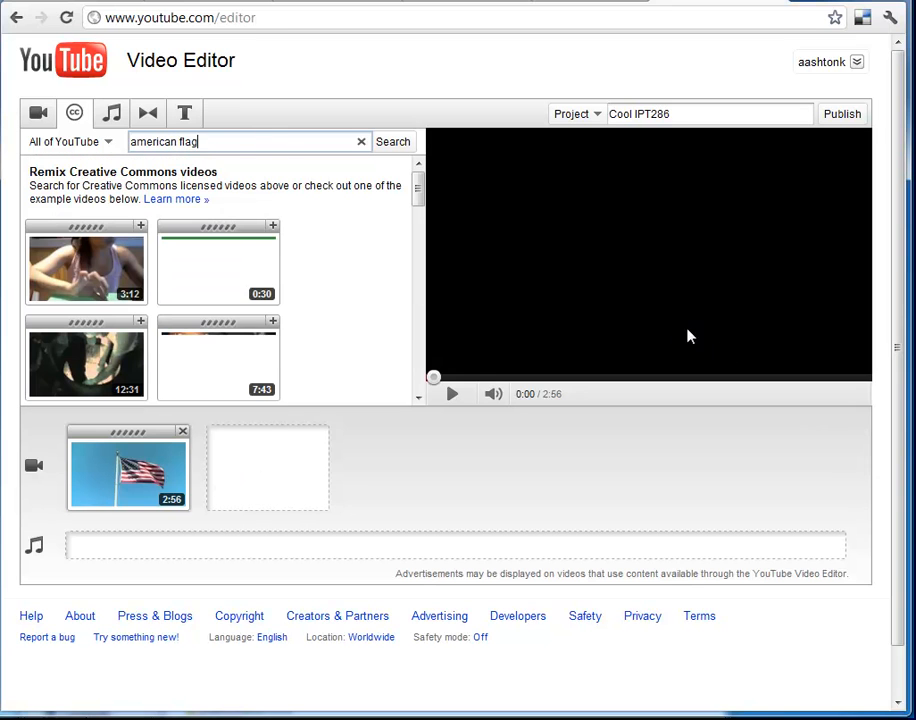
pyautogui.moveTo(420, 190); pyautogui.dragTo(420, 229)
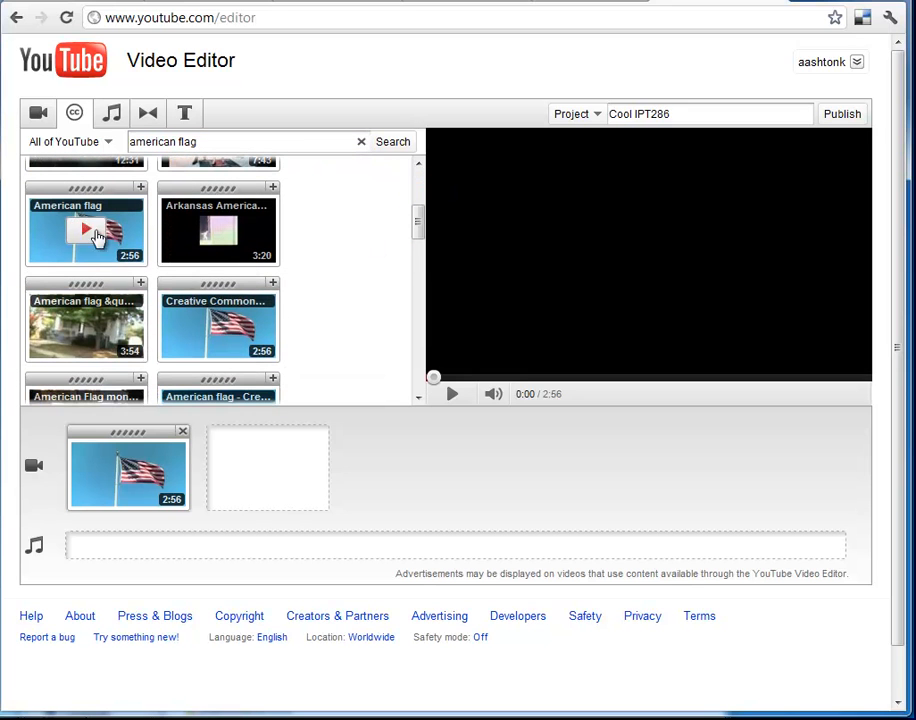
# - Trim the American flag clip in the timeline to the section from about 0:14 to 0:20.39 and save the trim
pyautogui.moveTo(144, 453)
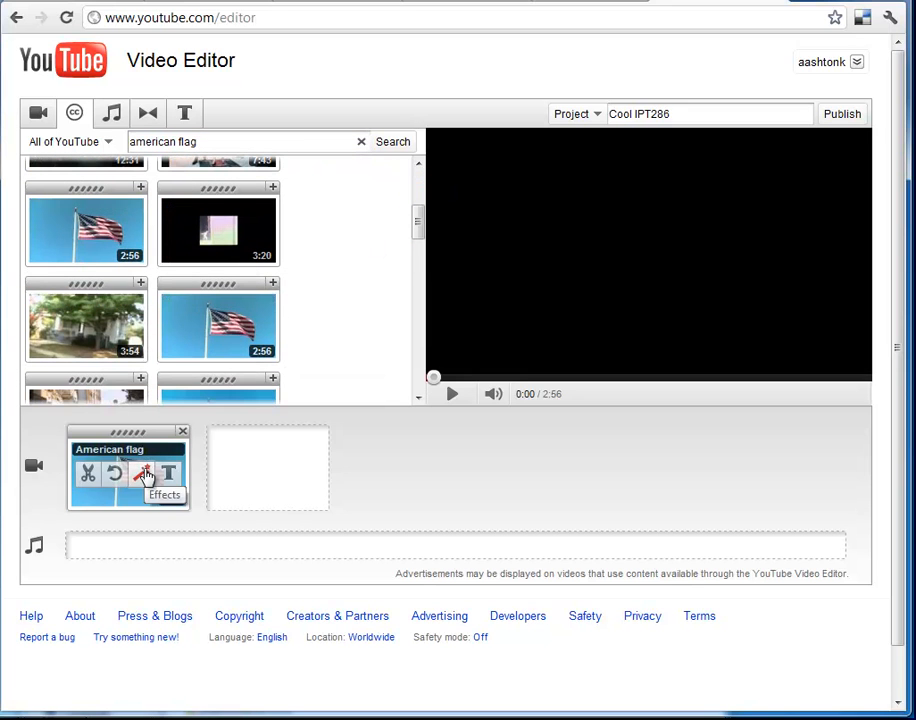
pyautogui.click(89, 478)
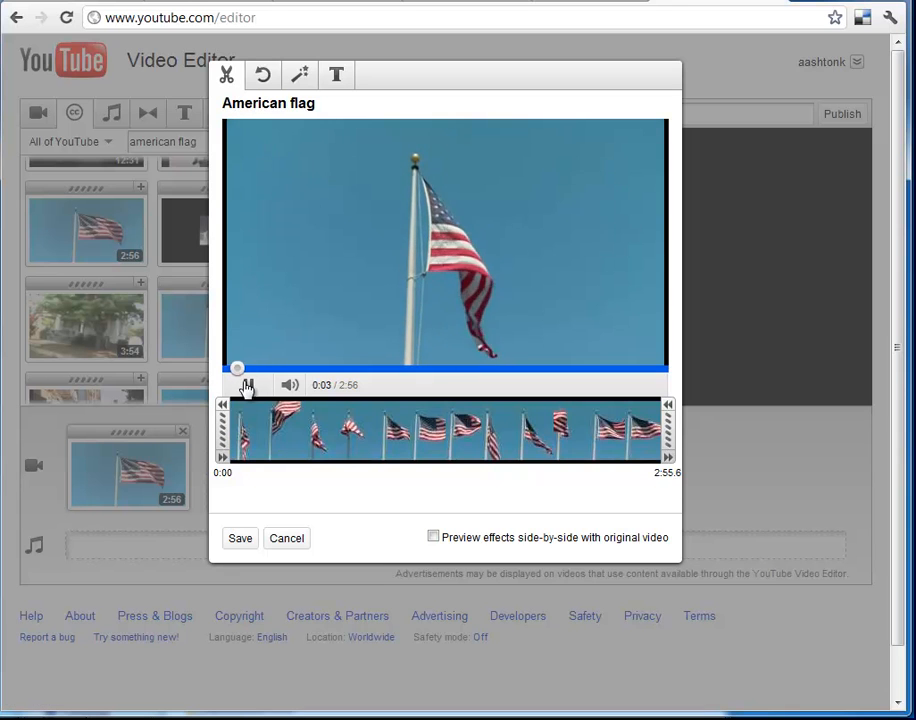
pyautogui.moveTo(229, 416); pyautogui.dragTo(255, 432)
pyautogui.moveTo(669, 422); pyautogui.dragTo(287, 462)
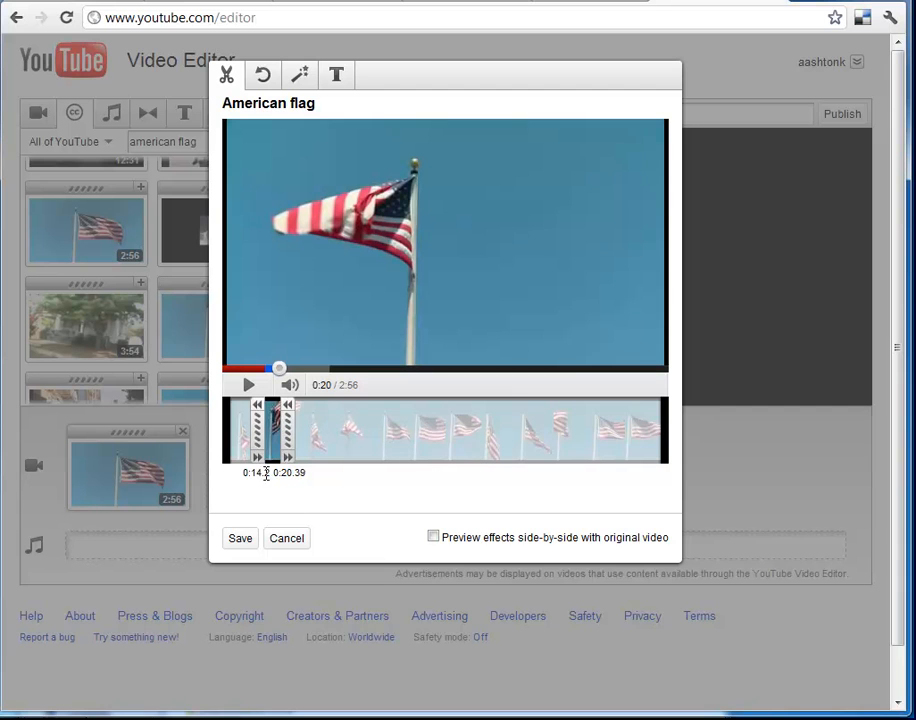
pyautogui.click(241, 539)
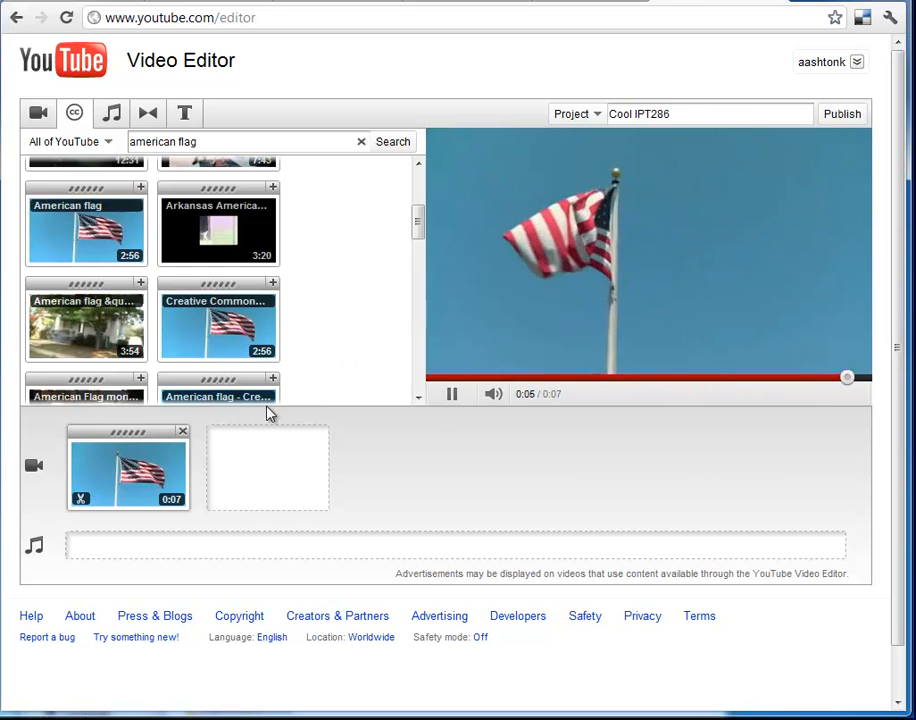
# - Preview the Black and White effect on the trimmed American flag clip and remove the effect again
pyautogui.moveTo(102, 505)
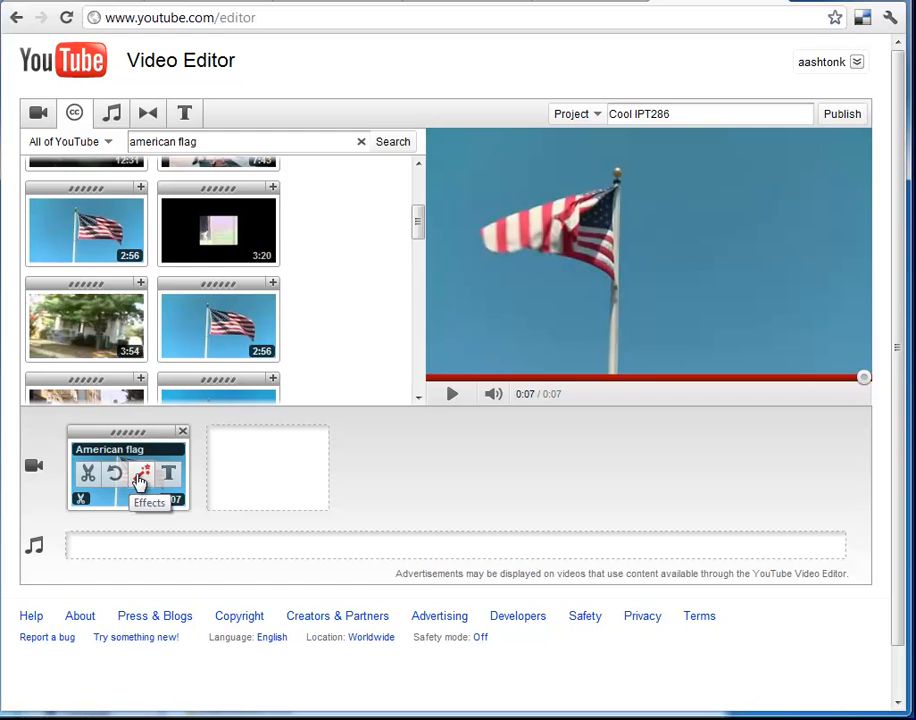
pyautogui.click(138, 479)
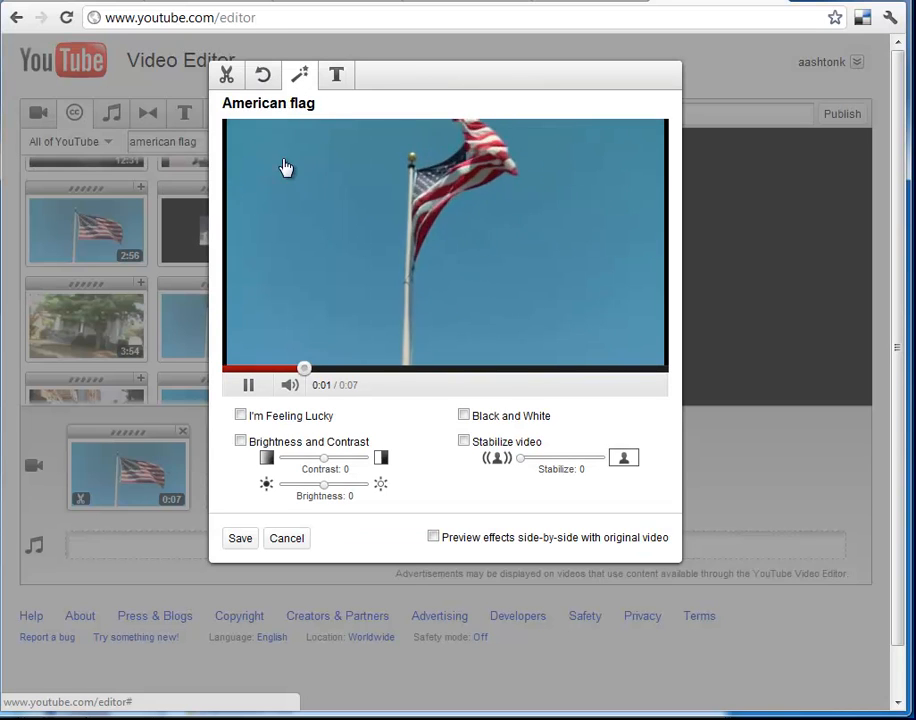
pyautogui.click(250, 388)
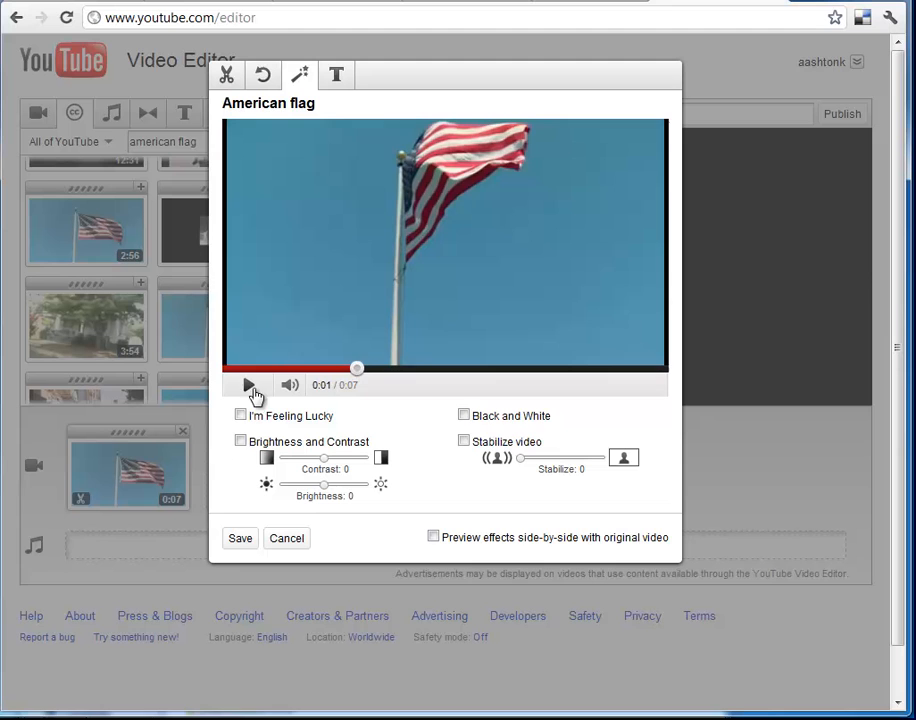
pyautogui.click(464, 415)
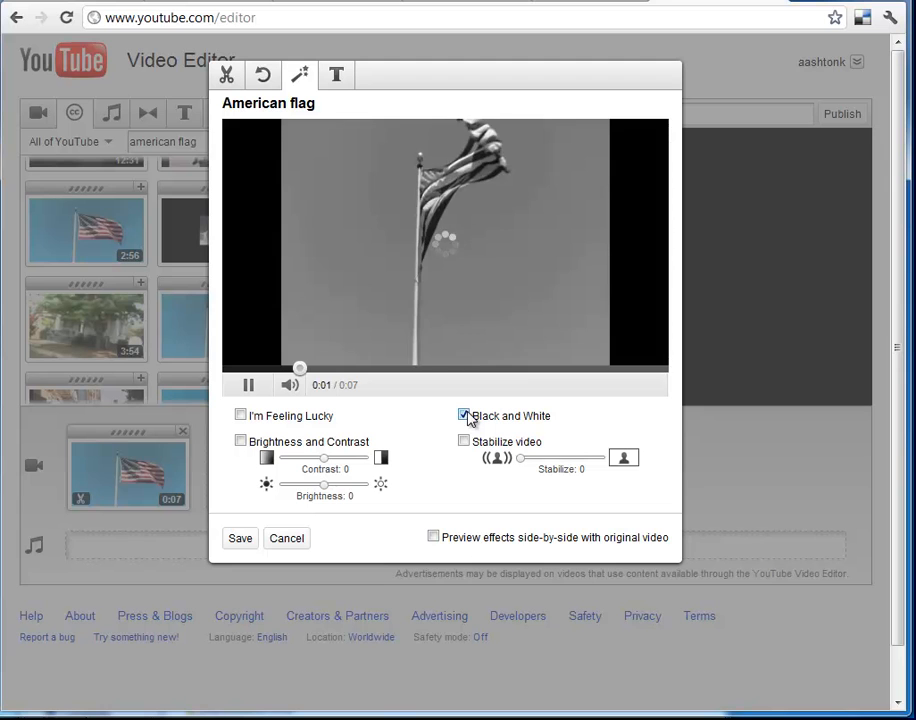
pyautogui.click(464, 415)
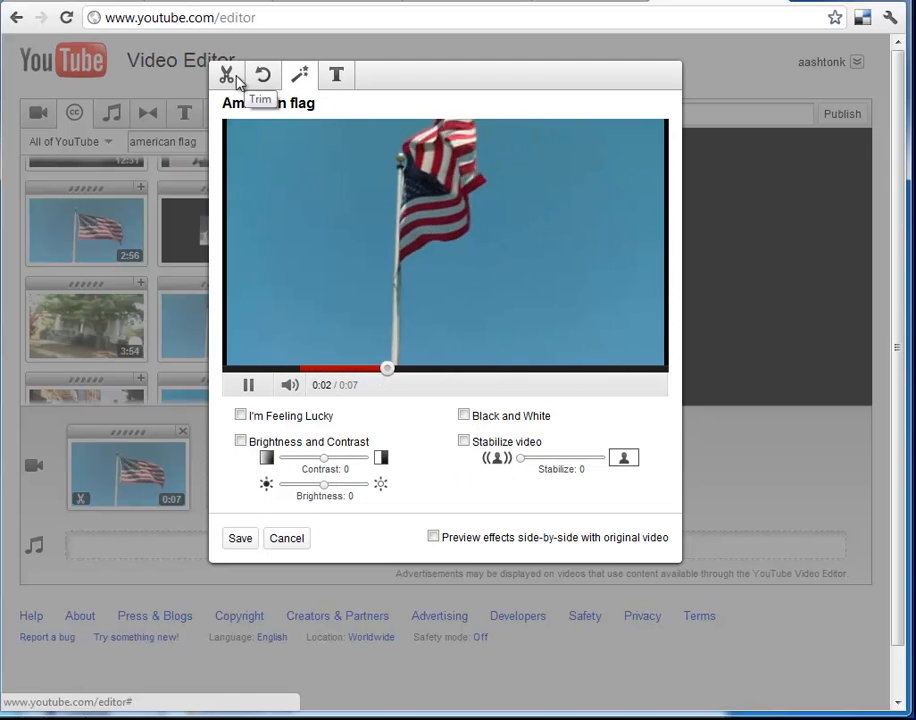
# - Enable a text overlay reading "USA" on the American flag clip, preview it and save the clip
pyautogui.click(334, 76)
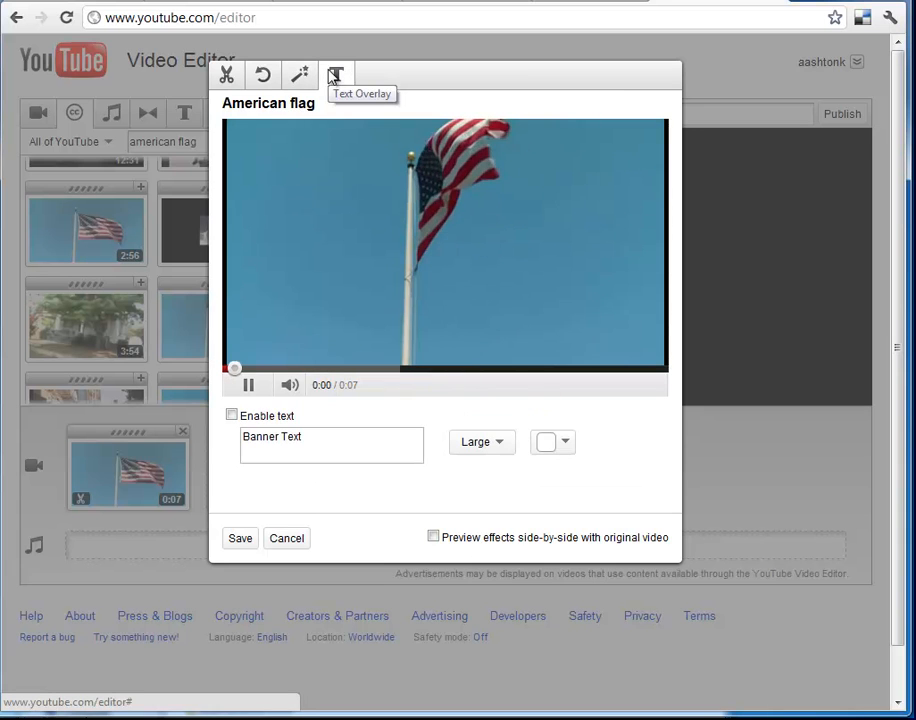
pyautogui.click(250, 415)
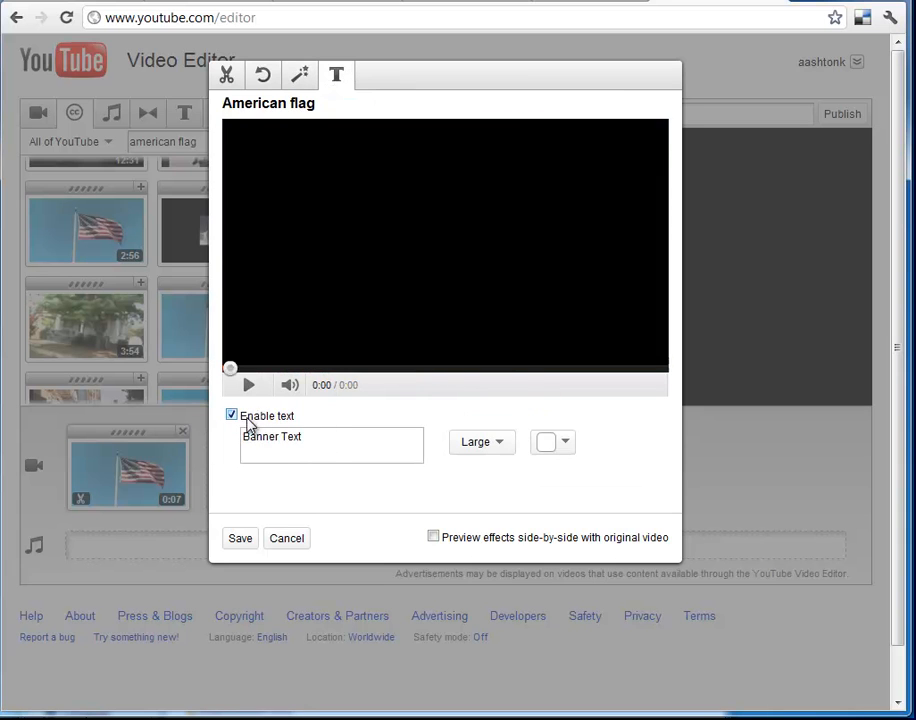
pyautogui.click(332, 444)
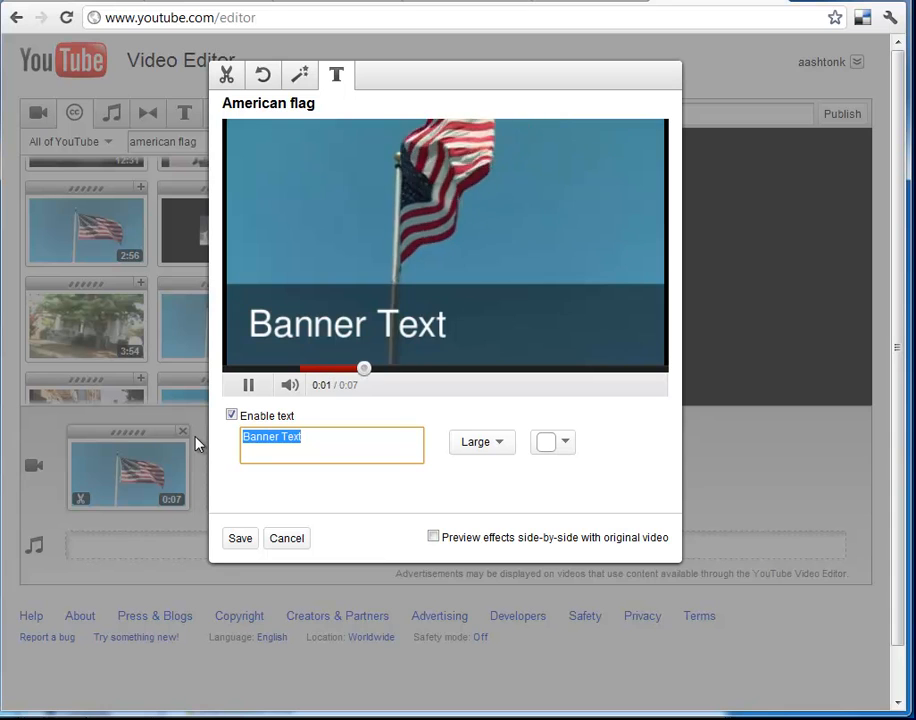
pyautogui.write('USA')
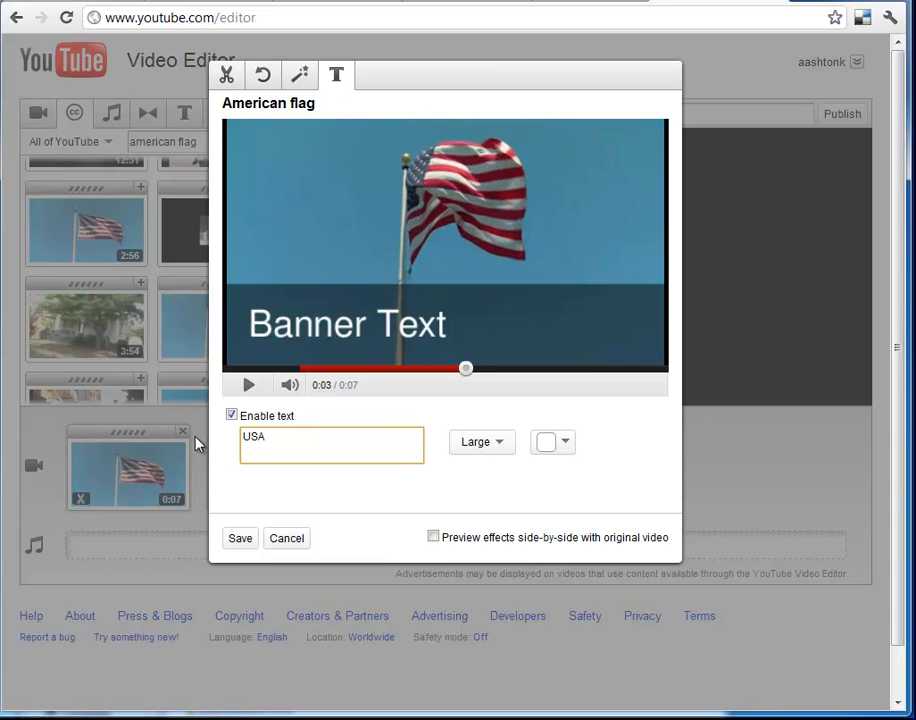
pyautogui.click(250, 545)
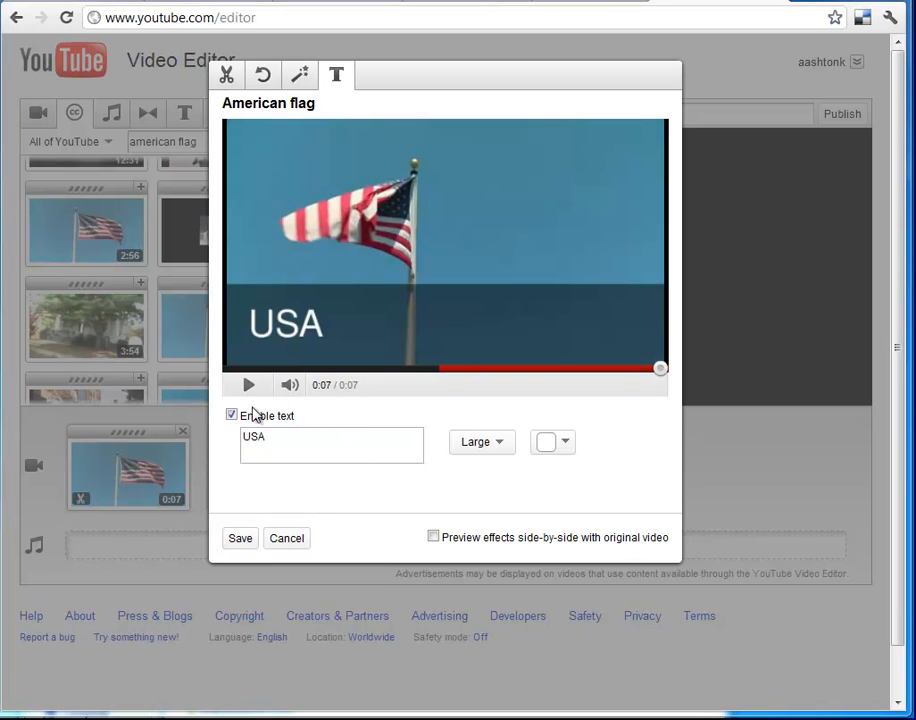
pyautogui.moveTo(658, 370); pyautogui.dragTo(288, 371)
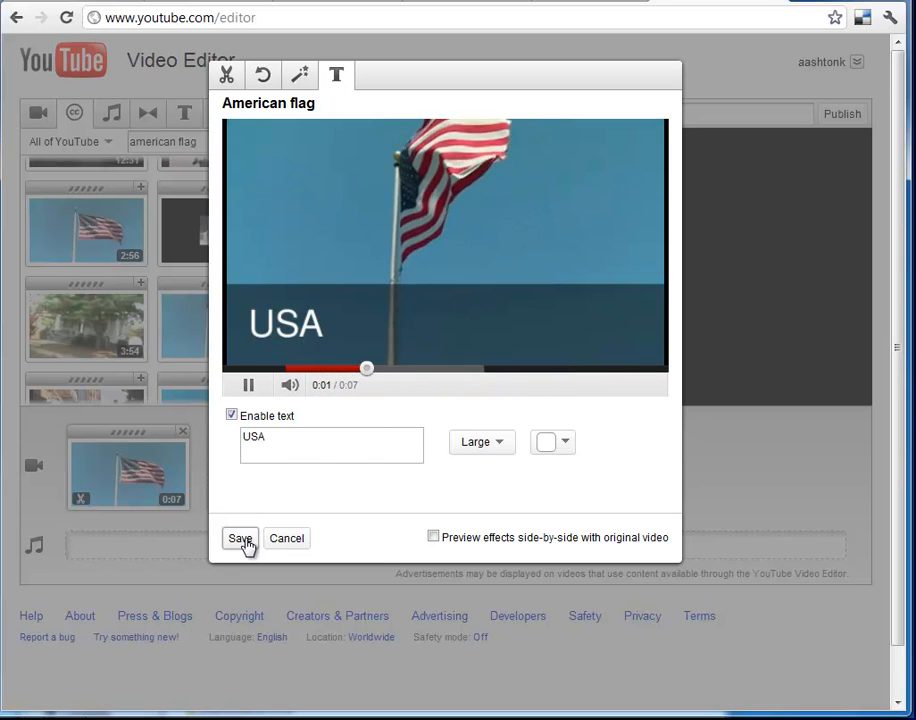
pyautogui.click(243, 540)
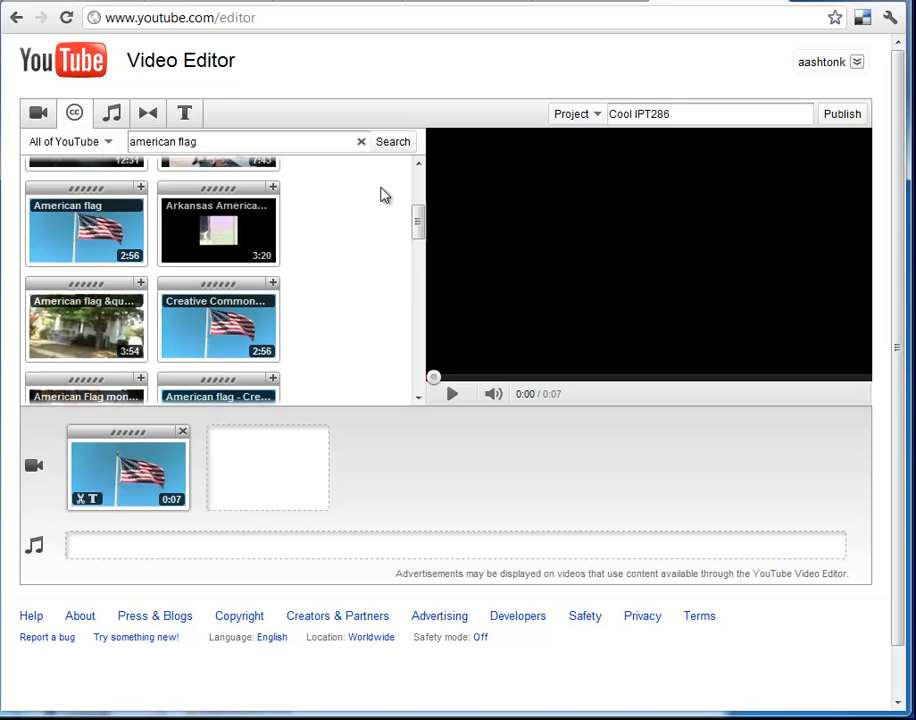
# - Clear the Creative Commons search and add the Red flowers example clip after the American flag clip in the timeline
pyautogui.moveTo(301, 139); pyautogui.dragTo(121, 133)
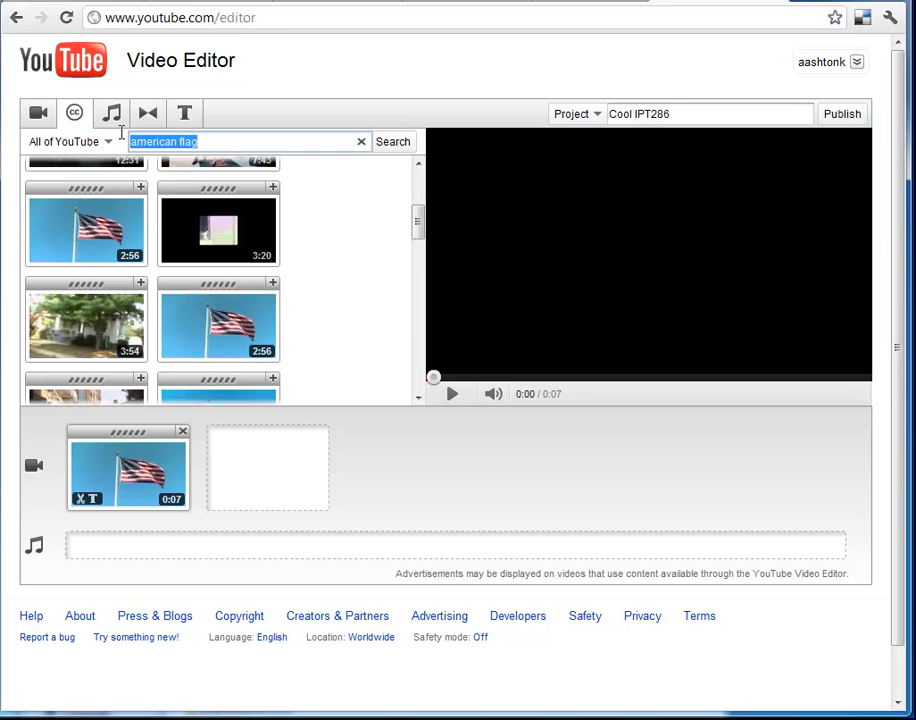
pyautogui.click(361, 142)
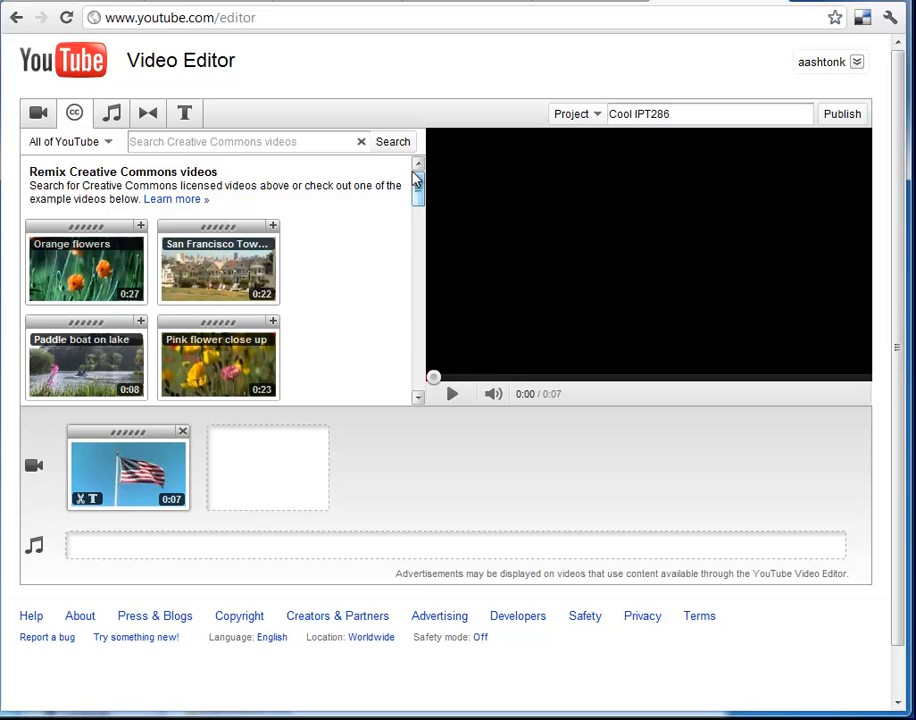
pyautogui.moveTo(419, 188); pyautogui.dragTo(401, 340)
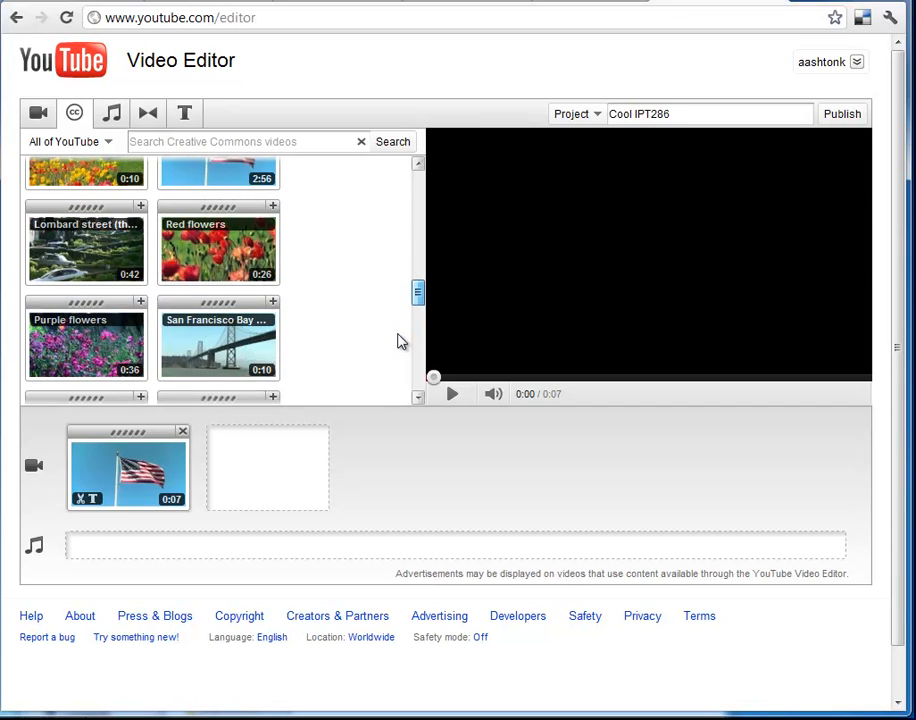
pyautogui.moveTo(190, 209); pyautogui.dragTo(240, 433)
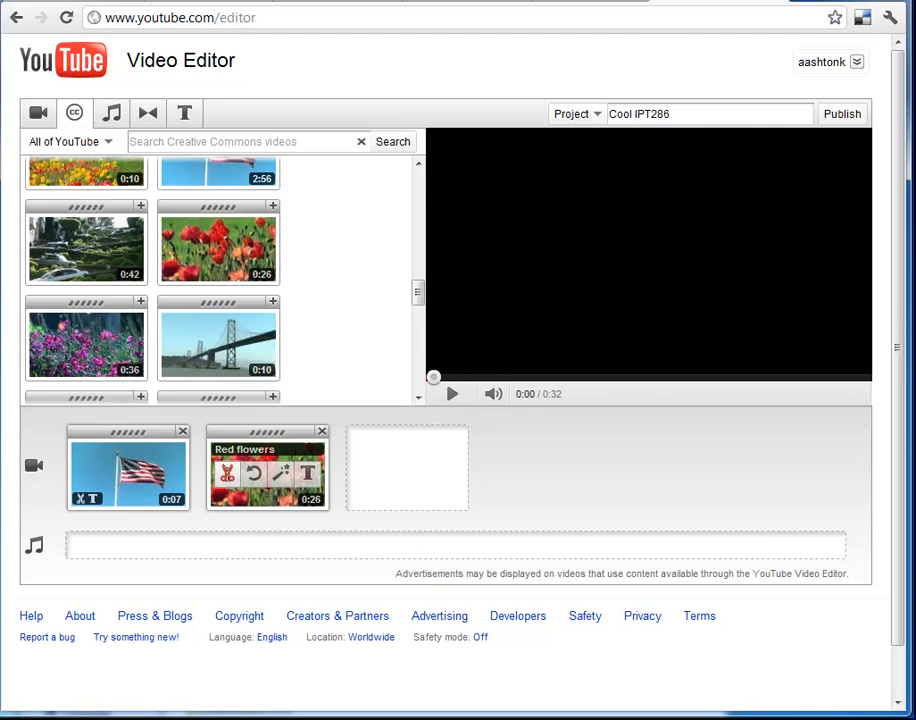
# - Trim the Red flowers clip to the section from 0:06.93 to 0:09.4 and save the trim
pyautogui.click(226, 472)
pyautogui.moveTo(223, 430); pyautogui.dragTo(340, 430)
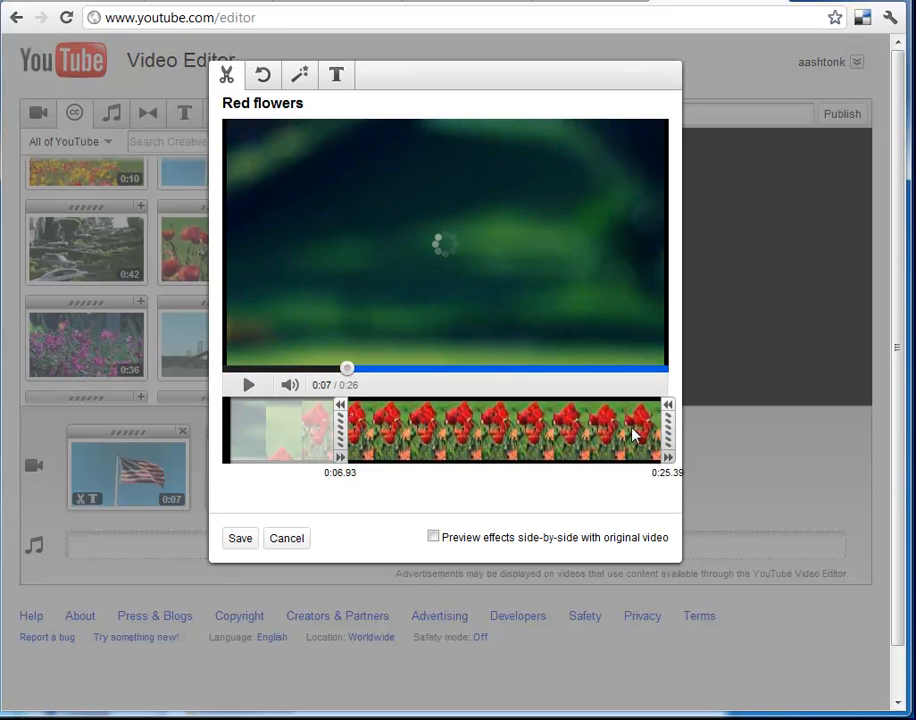
pyautogui.moveTo(673, 424); pyautogui.dragTo(400, 444)
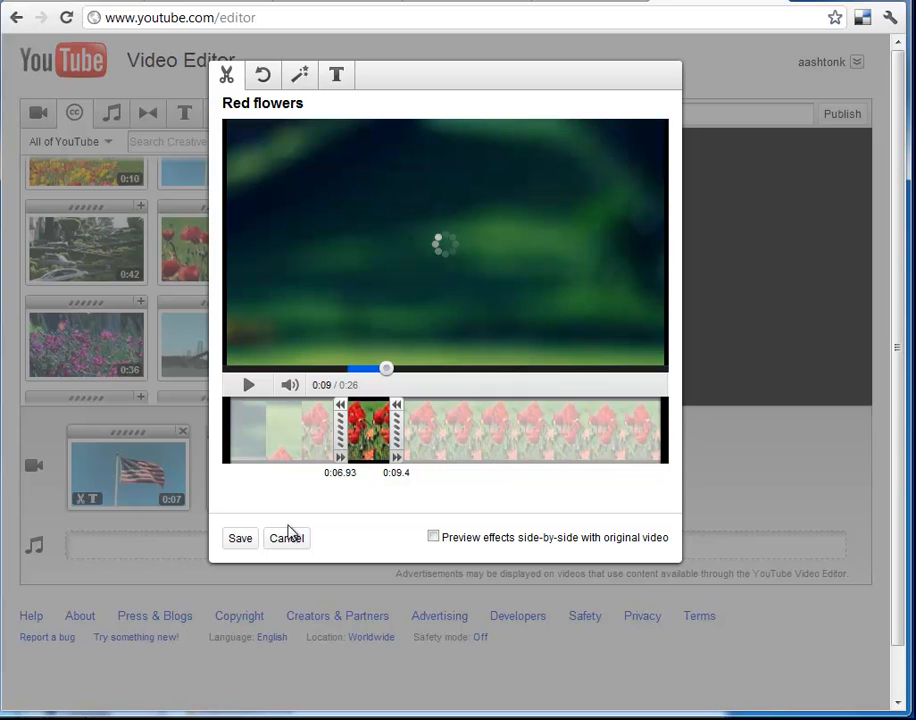
pyautogui.click(245, 541)
# - Add the Pink flower close up clip after Red flowers in the timeline, trim it to about 7 seconds and save
pyautogui.moveTo(418, 297); pyautogui.dragTo(417, 190)
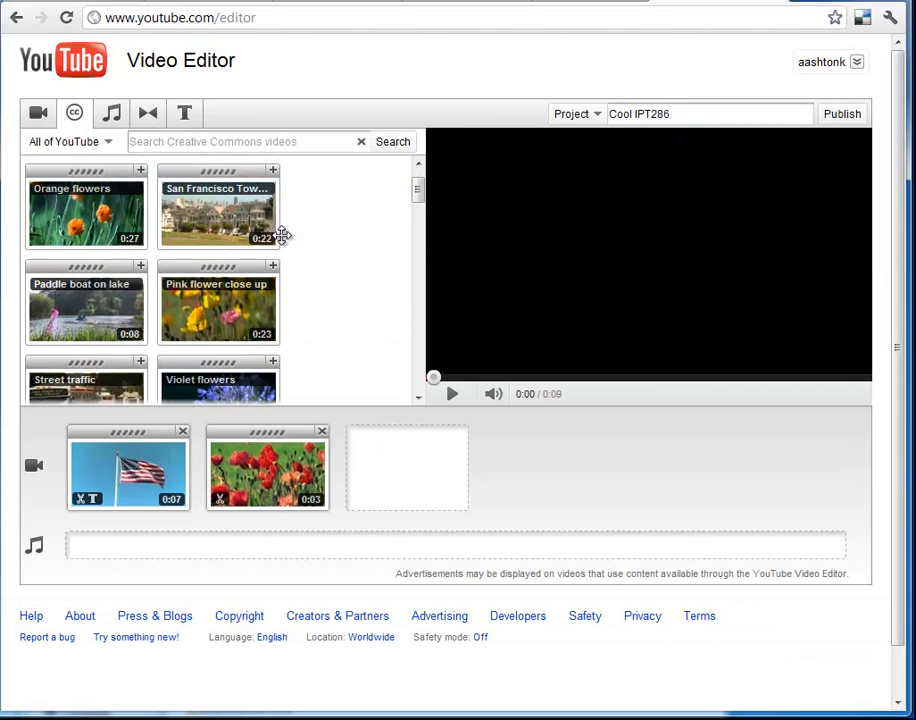
pyautogui.moveTo(221, 303); pyautogui.dragTo(408, 472)
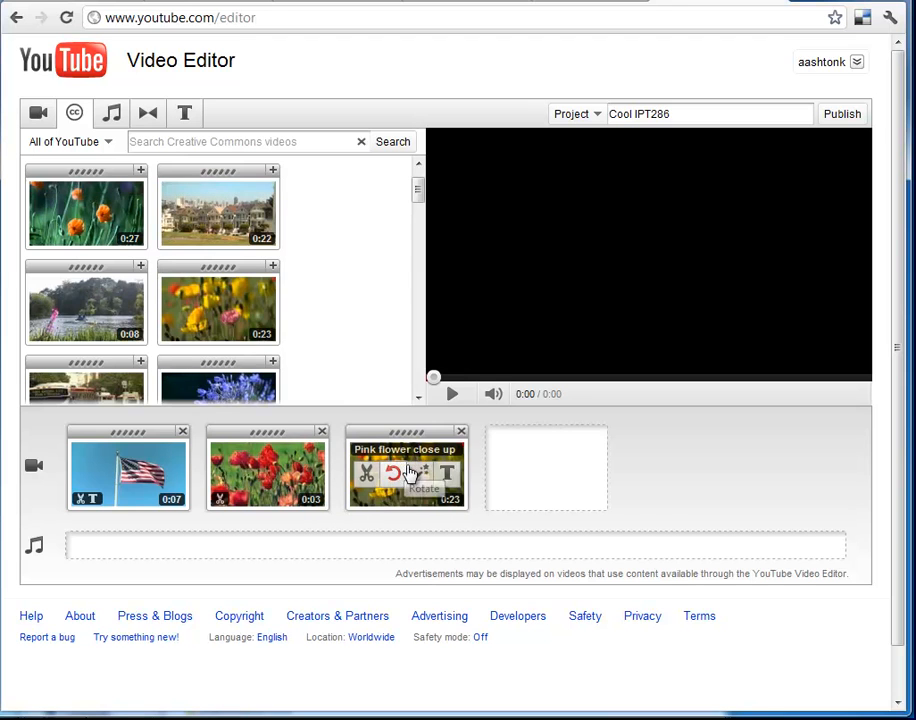
pyautogui.click(367, 472)
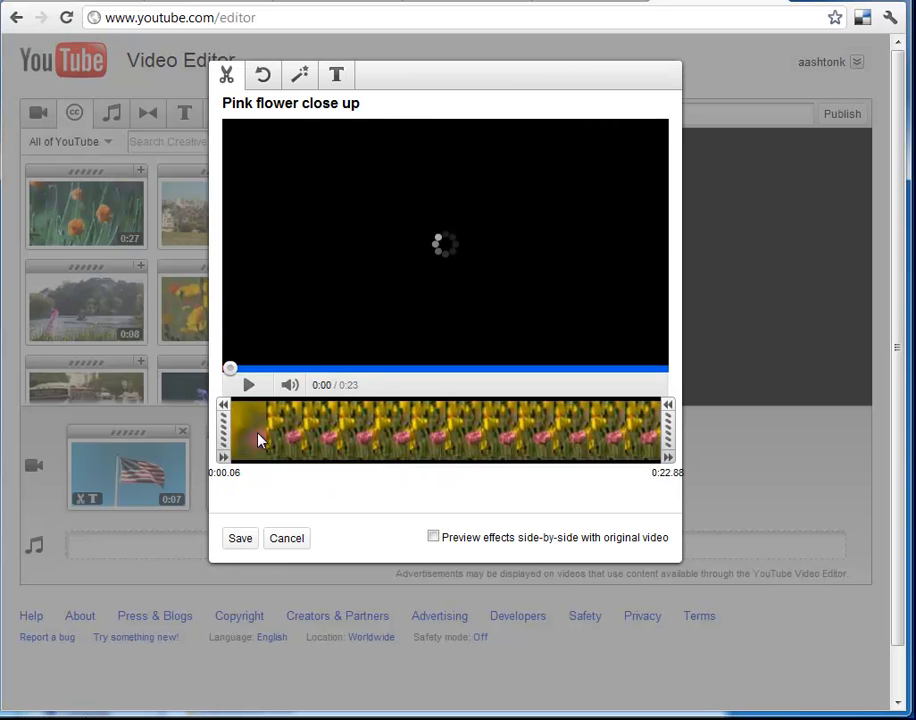
pyautogui.moveTo(258, 438); pyautogui.dragTo(378, 436)
pyautogui.moveTo(666, 432); pyautogui.dragTo(511, 431)
pyautogui.click(240, 538)
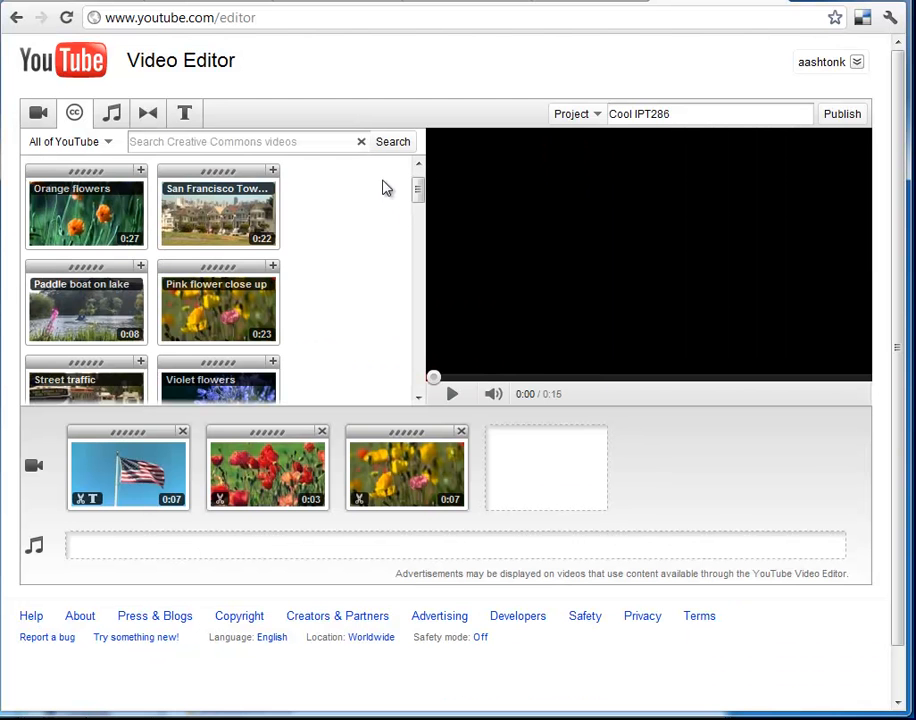
# - Add the Orange flowers clip after Pink flower close up, trim it to 0:06.53–0:09.53 and save the trim
pyautogui.moveTo(86, 208); pyautogui.dragTo(481, 432)
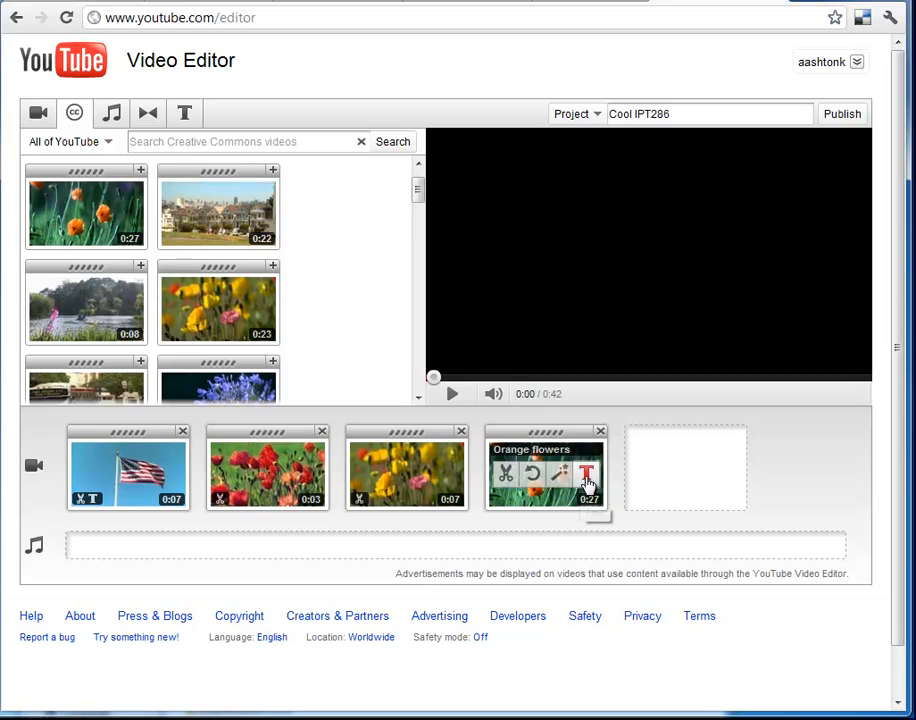
pyautogui.click(504, 476)
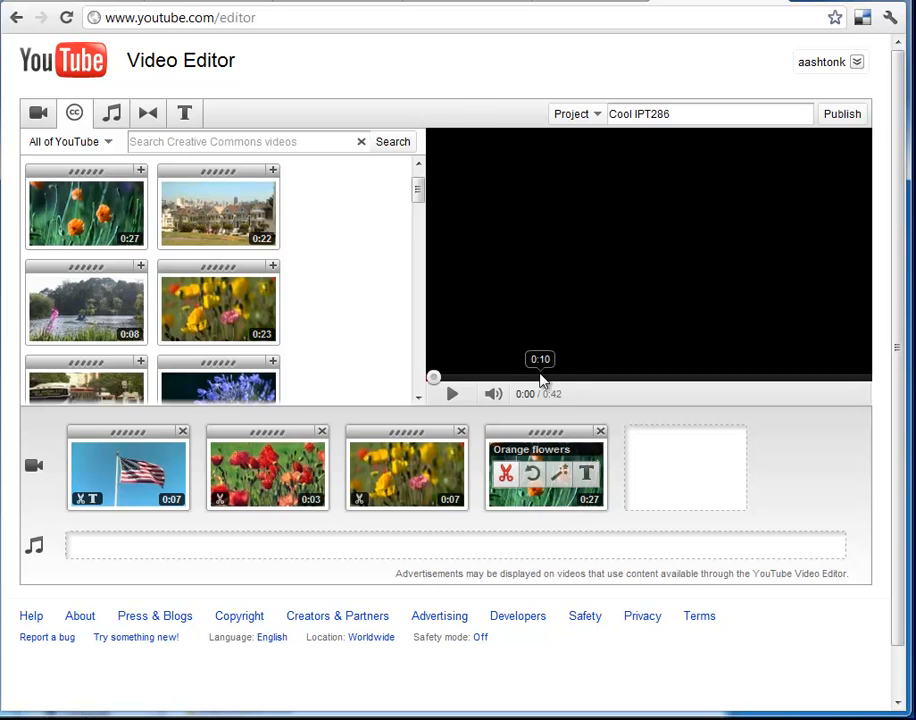
pyautogui.moveTo(224, 424); pyautogui.dragTo(327, 428)
pyautogui.moveTo(679, 444); pyautogui.dragTo(397, 408)
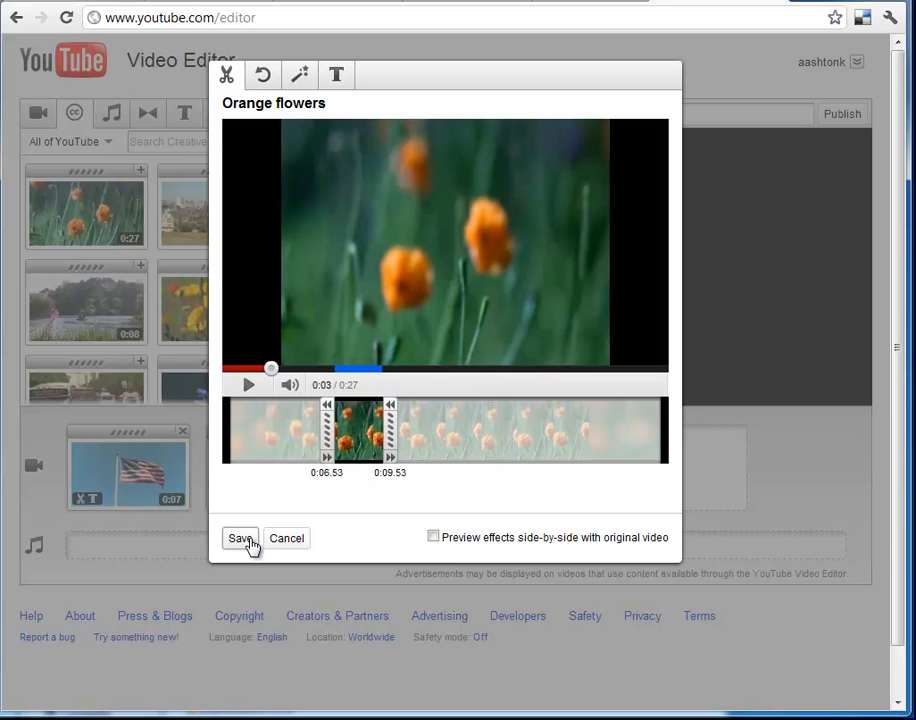
pyautogui.click(241, 540)
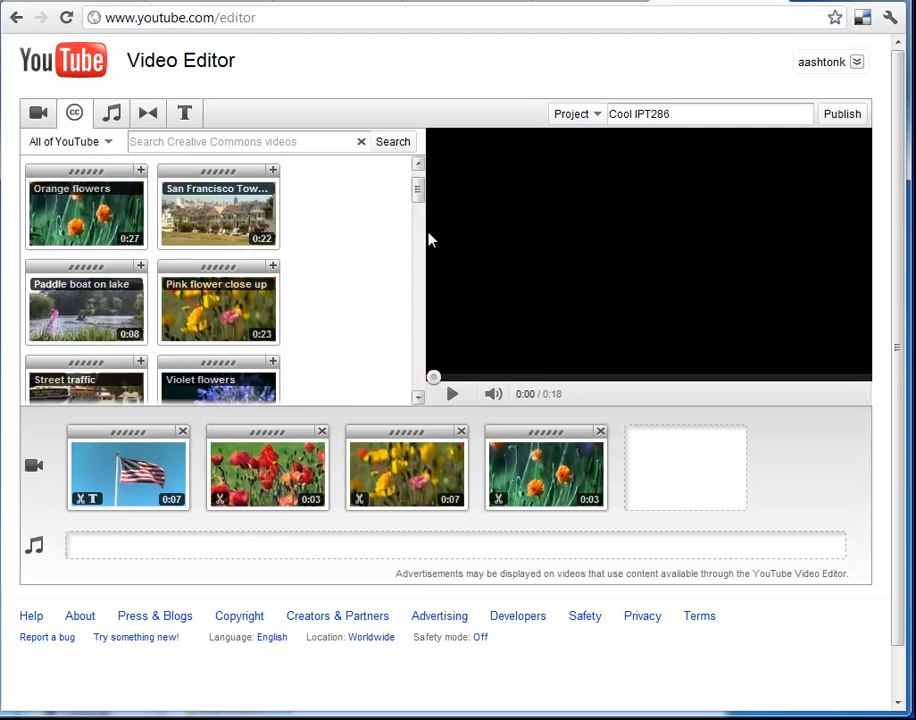
# - Add the American flag clip again at the end of the timeline, trim it to 1:27.46–1:36.93 and save
pyautogui.moveTo(419, 188); pyautogui.dragTo(412, 289)
pyautogui.moveTo(172, 192); pyautogui.dragTo(655, 476)
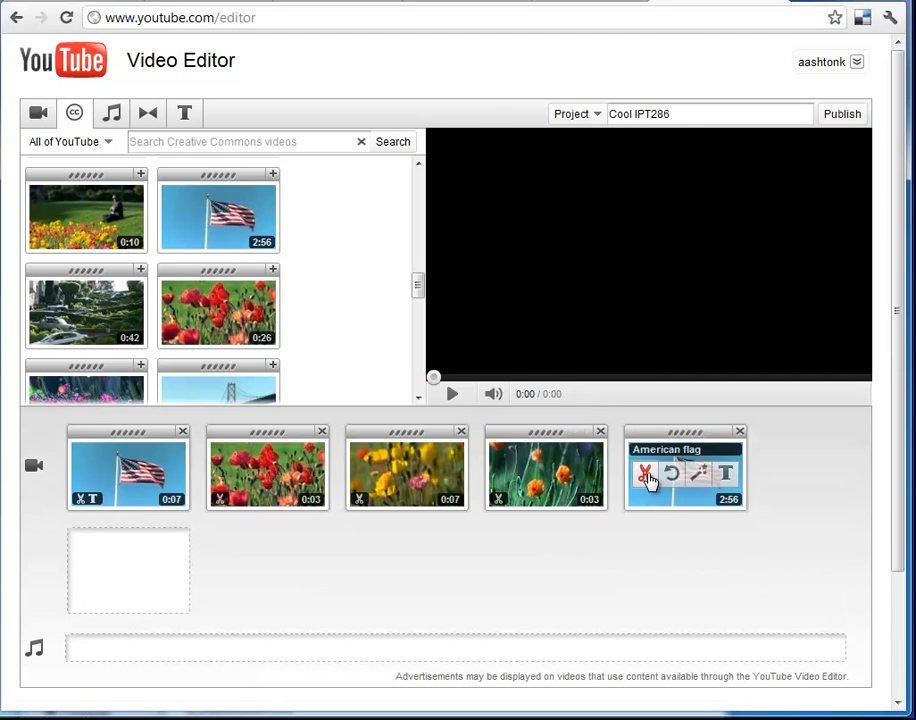
pyautogui.click(646, 474)
pyautogui.moveTo(230, 435); pyautogui.dragTo(436, 432)
pyautogui.moveTo(669, 431); pyautogui.dragTo(478, 447)
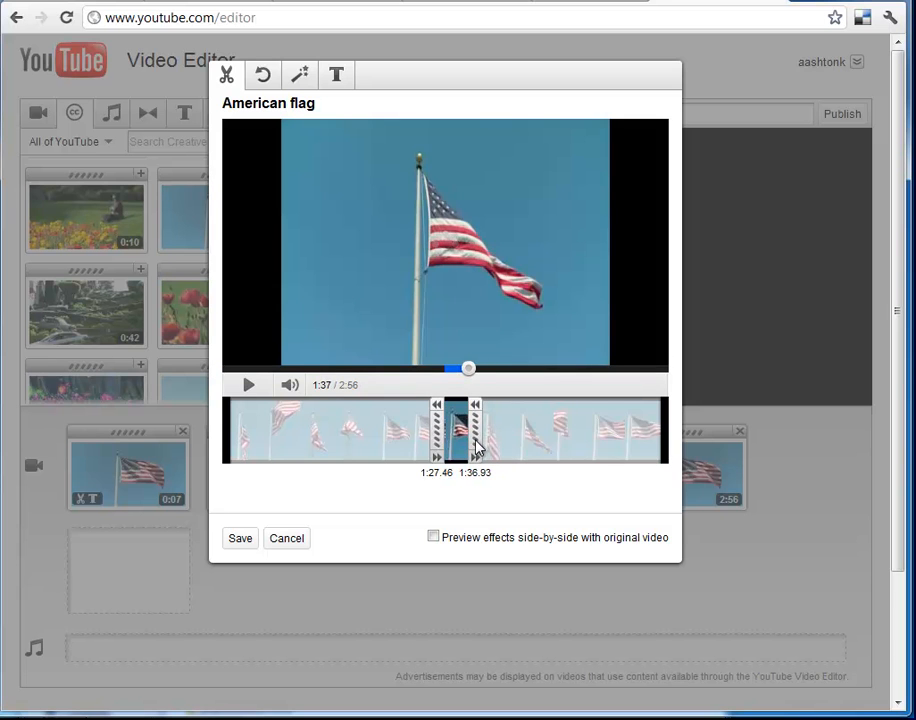
pyautogui.click(240, 539)
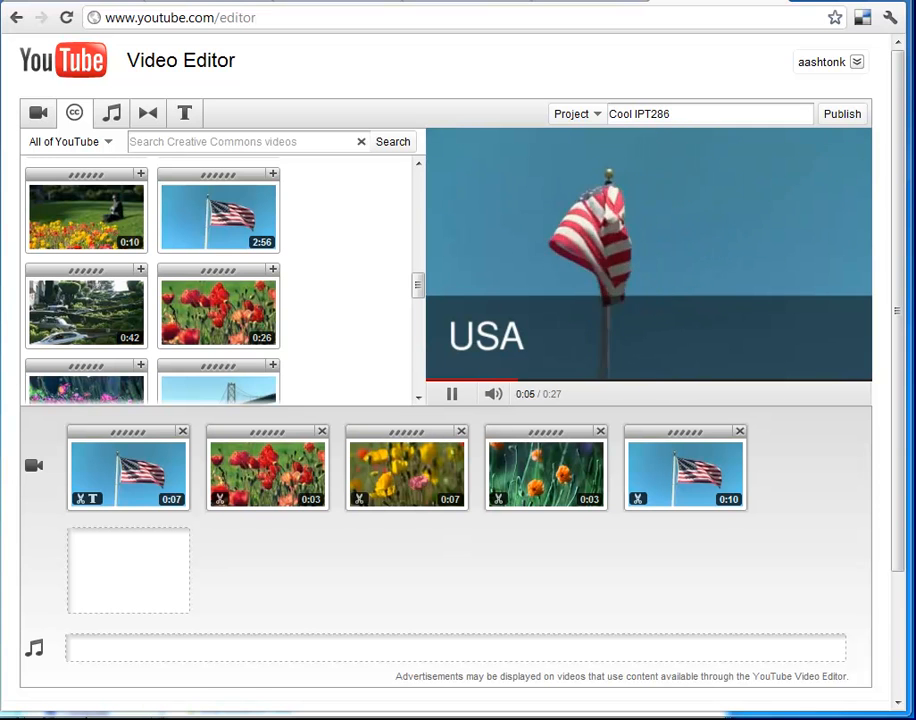
# - Enable Brightness and Contrast on the Pink flower close up clip with contrast +3 and brightness +7, and save it
pyautogui.moveTo(272, 490)
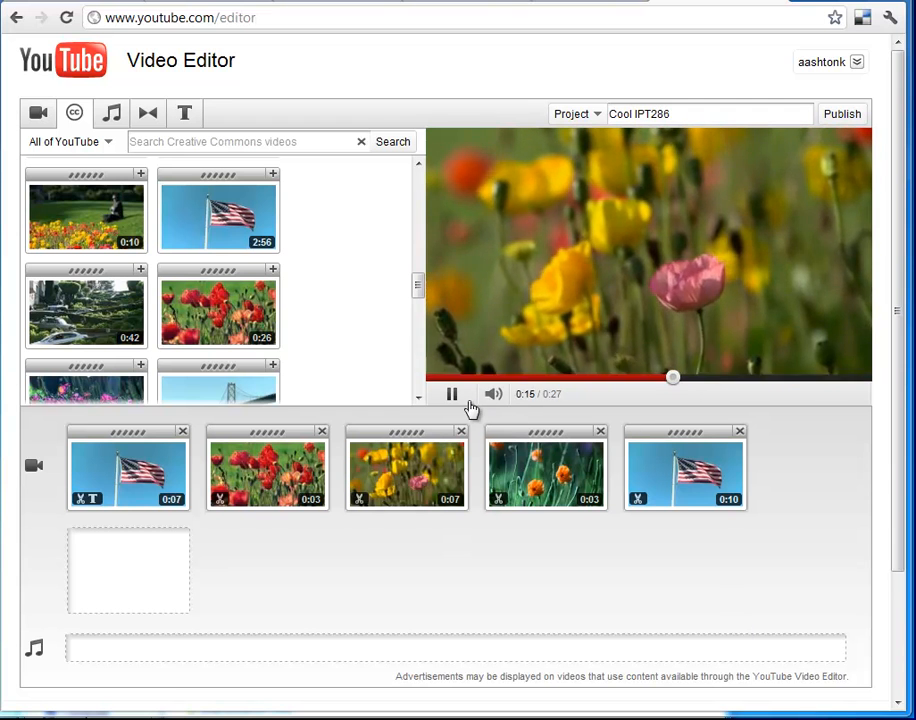
pyautogui.moveTo(357, 441)
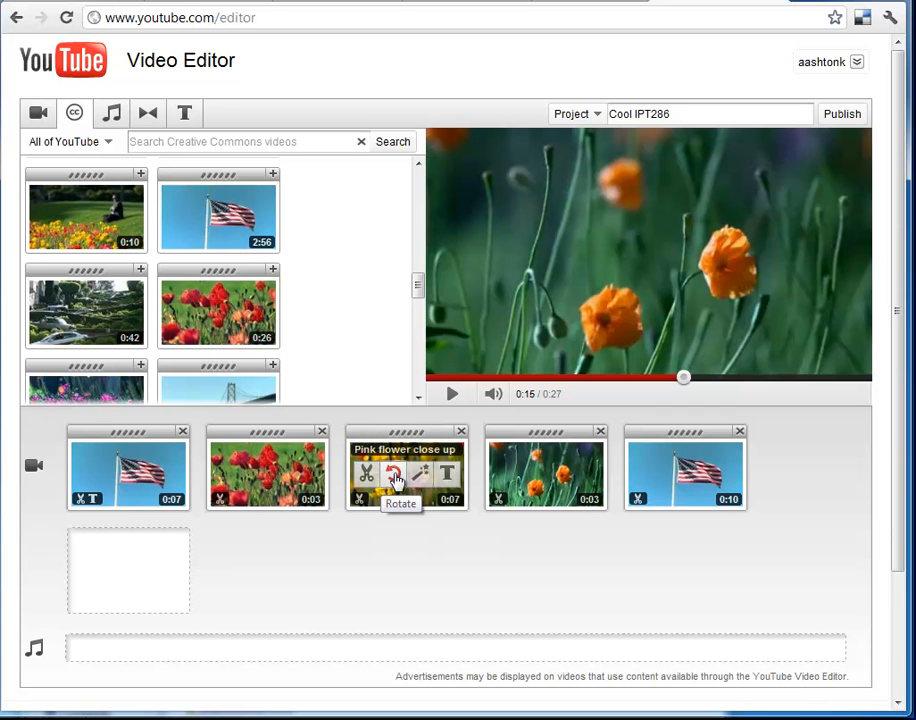
pyautogui.click(420, 478)
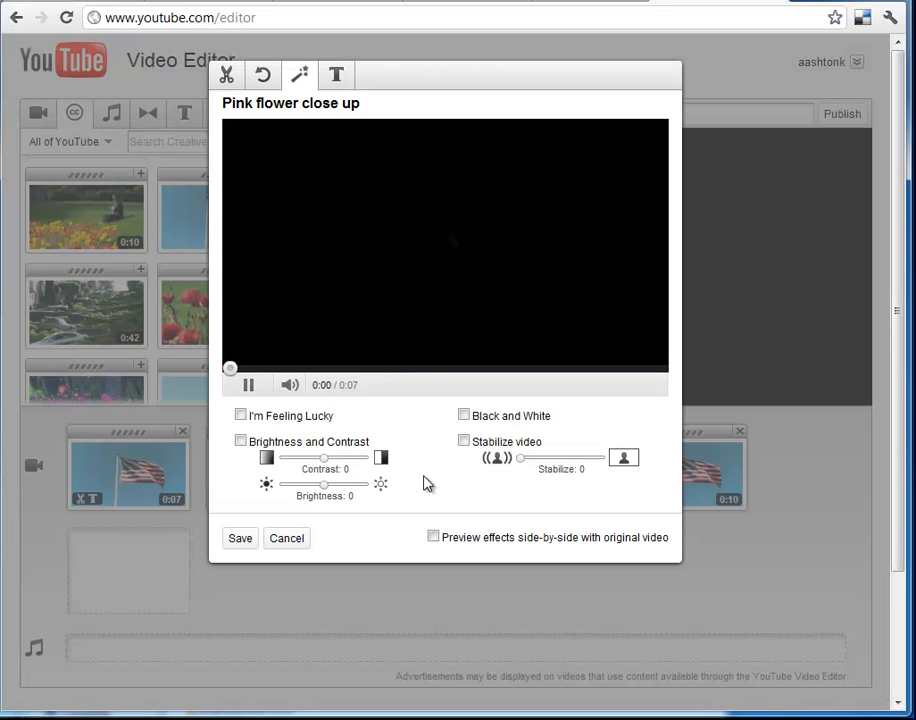
pyautogui.click(321, 444)
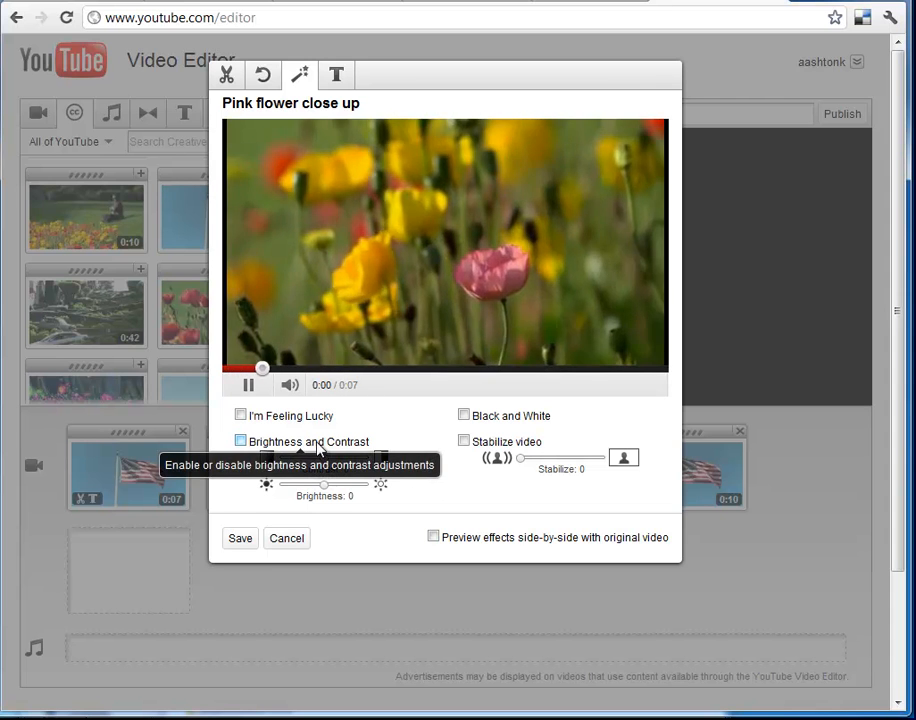
pyautogui.moveTo(323, 457); pyautogui.dragTo(350, 487)
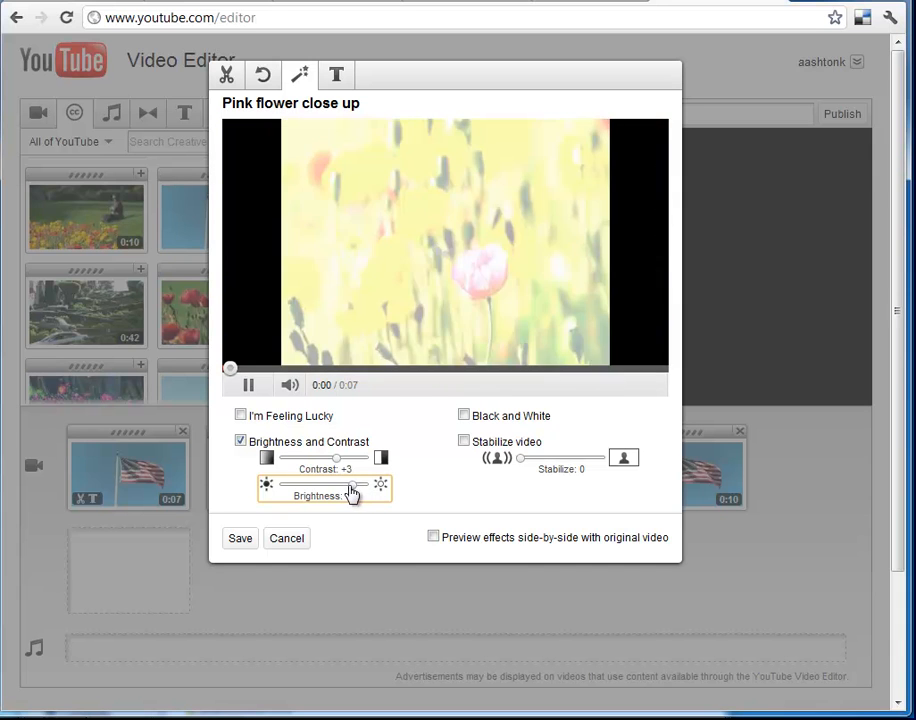
pyautogui.moveTo(355, 485); pyautogui.dragTo(360, 484)
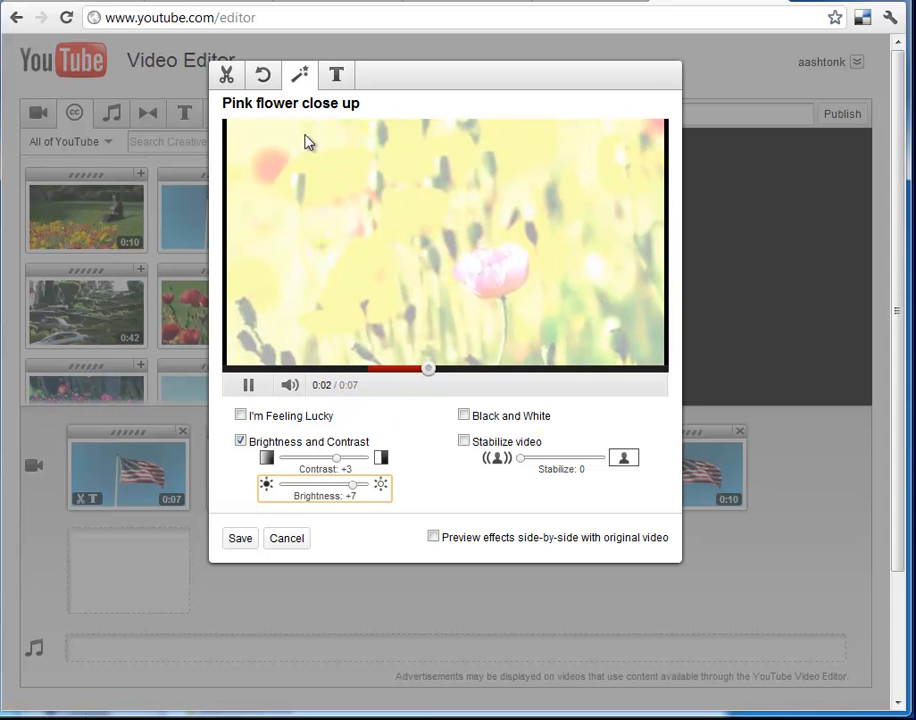
pyautogui.click(243, 540)
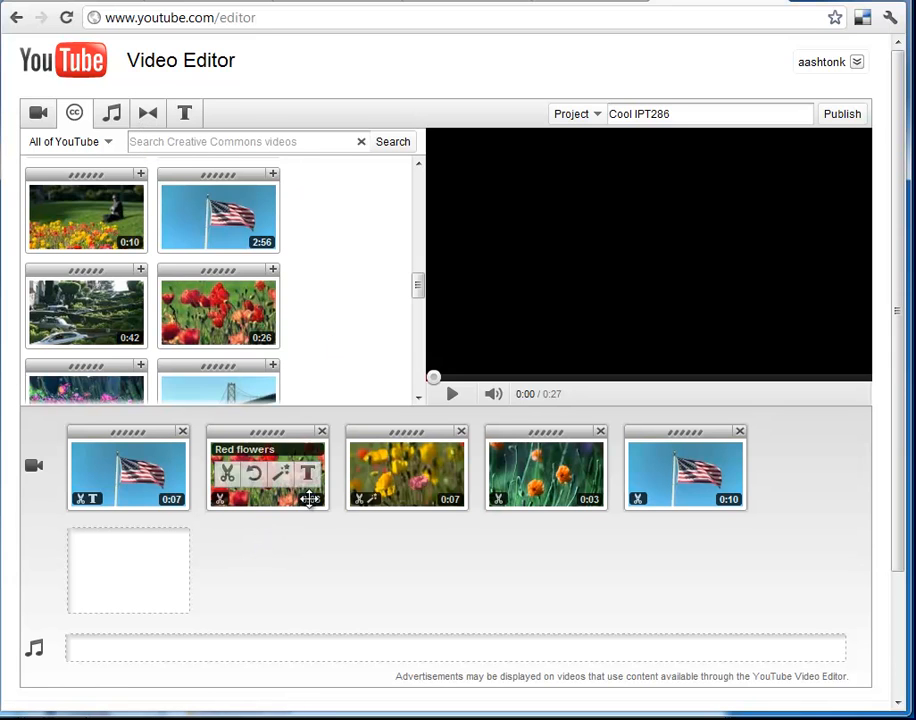
# - Add Crossfade transitions between the first American flag and Red flowers clips and between Red flowers and Pink flower close up
pyautogui.click(148, 117)
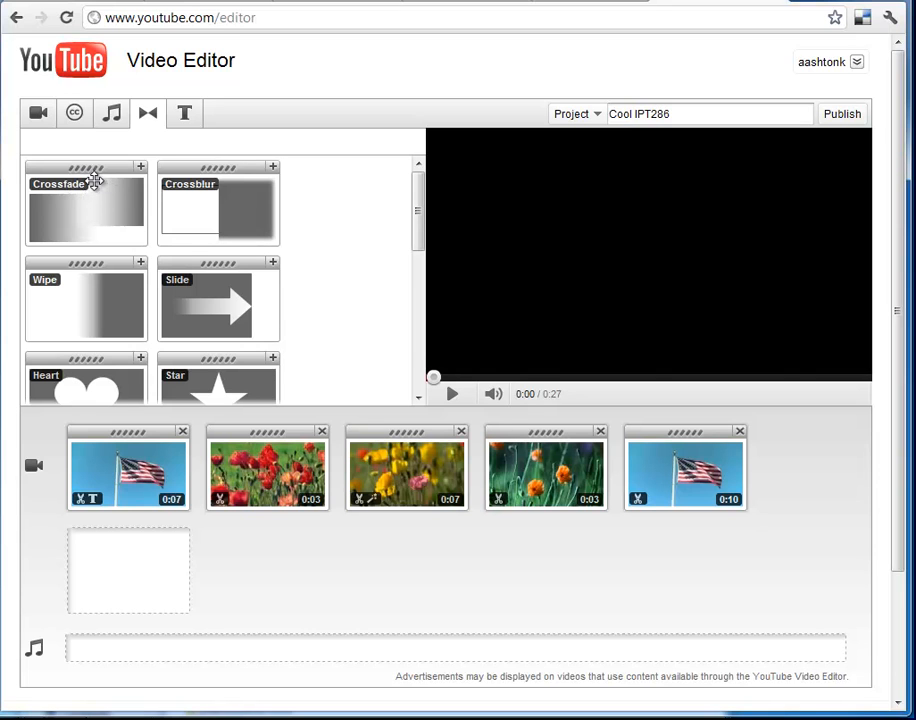
pyautogui.moveTo(102, 187); pyautogui.dragTo(194, 474)
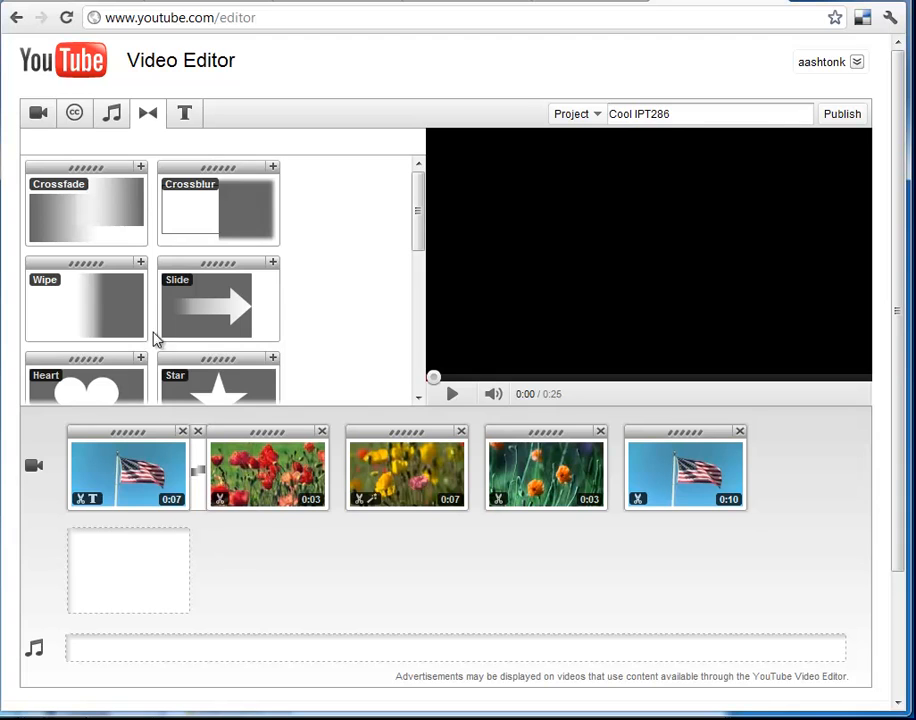
pyautogui.click(198, 474)
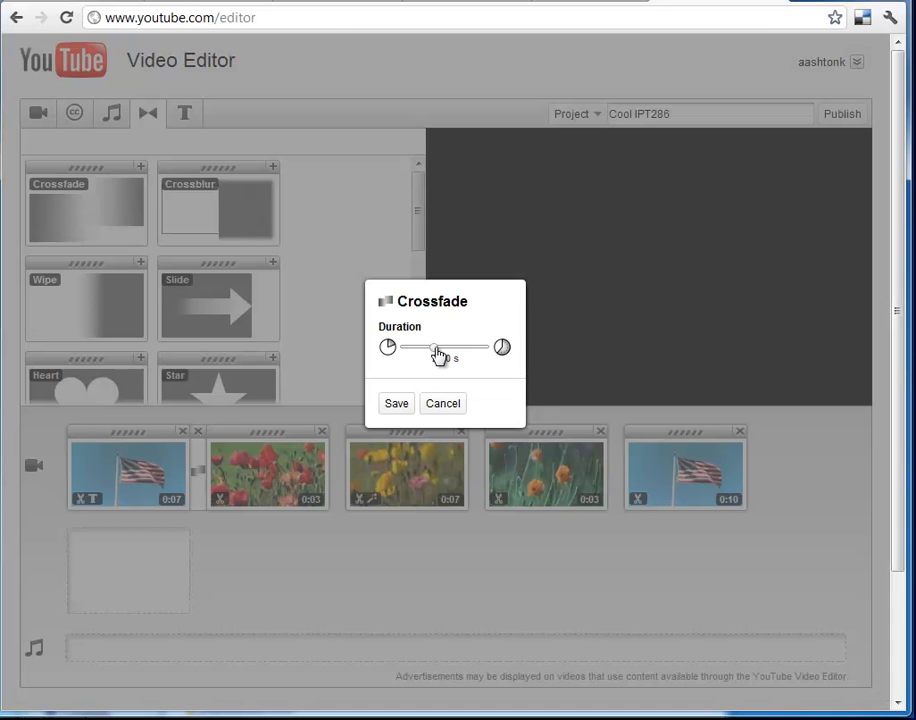
pyautogui.click(452, 406)
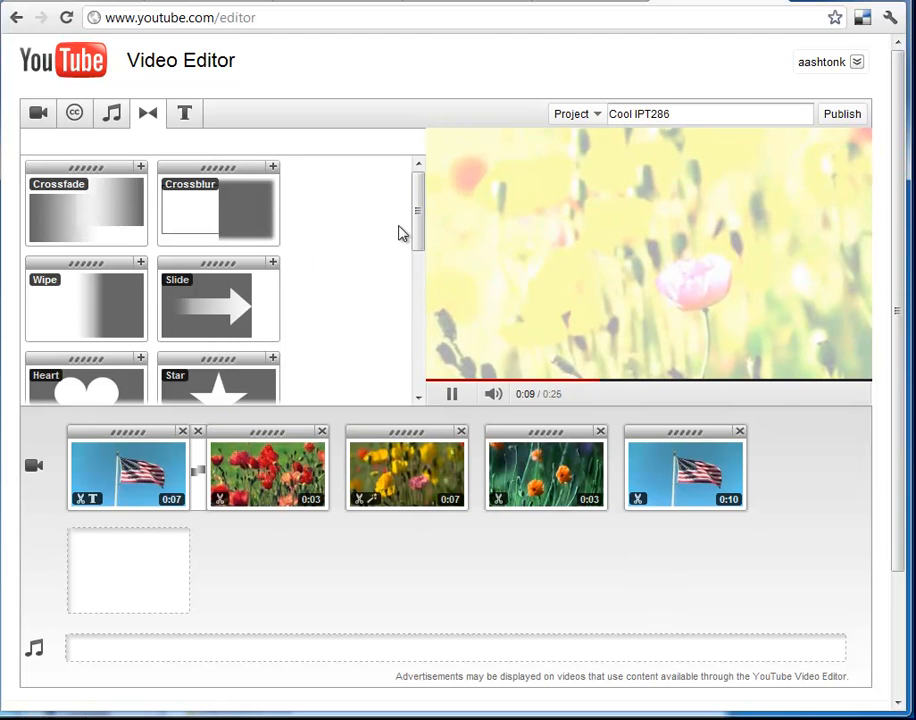
pyautogui.moveTo(90, 213); pyautogui.dragTo(310, 478)
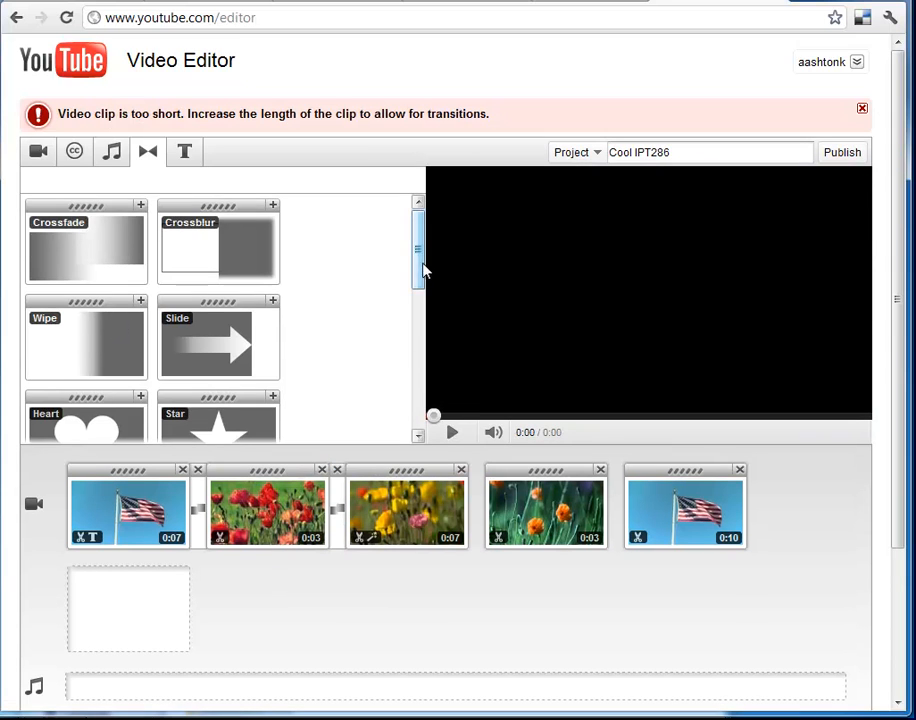
# - Try a 1.00 s Horizontal Blinds transition between the Orange flowers and last American flag clips, and remove it again
pyautogui.moveTo(421, 266); pyautogui.dragTo(422, 362)
pyautogui.moveTo(107, 332); pyautogui.dragTo(615, 505)
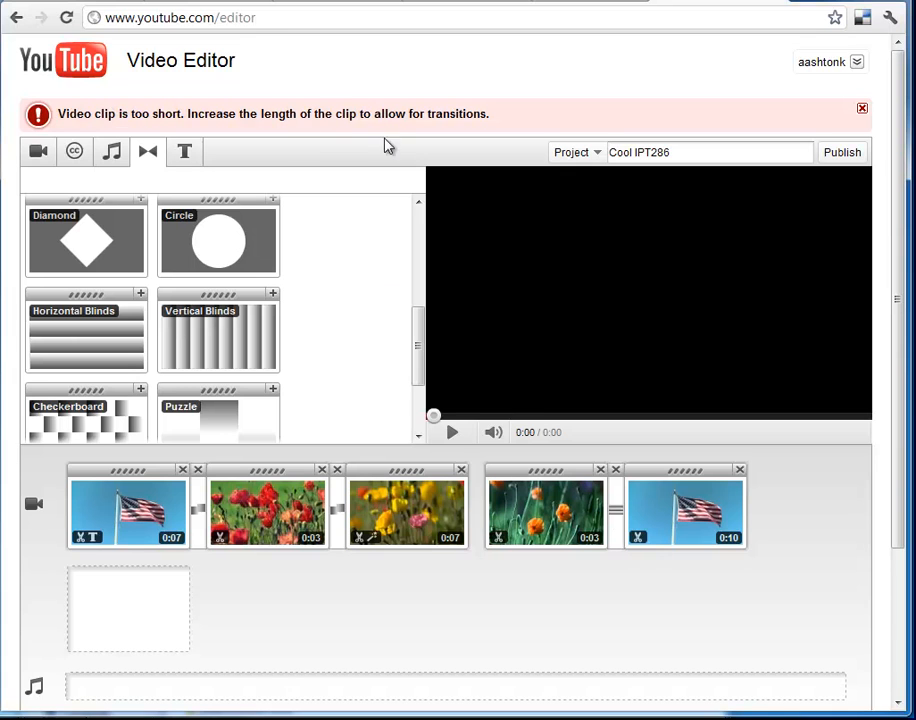
pyautogui.click(616, 512)
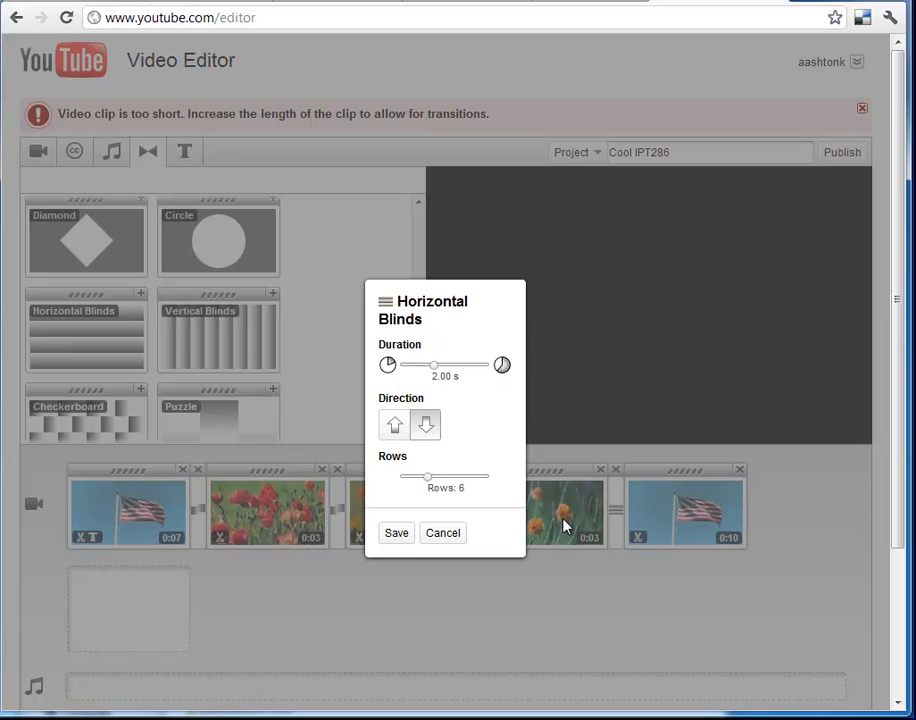
pyautogui.moveTo(433, 366); pyautogui.dragTo(426, 367)
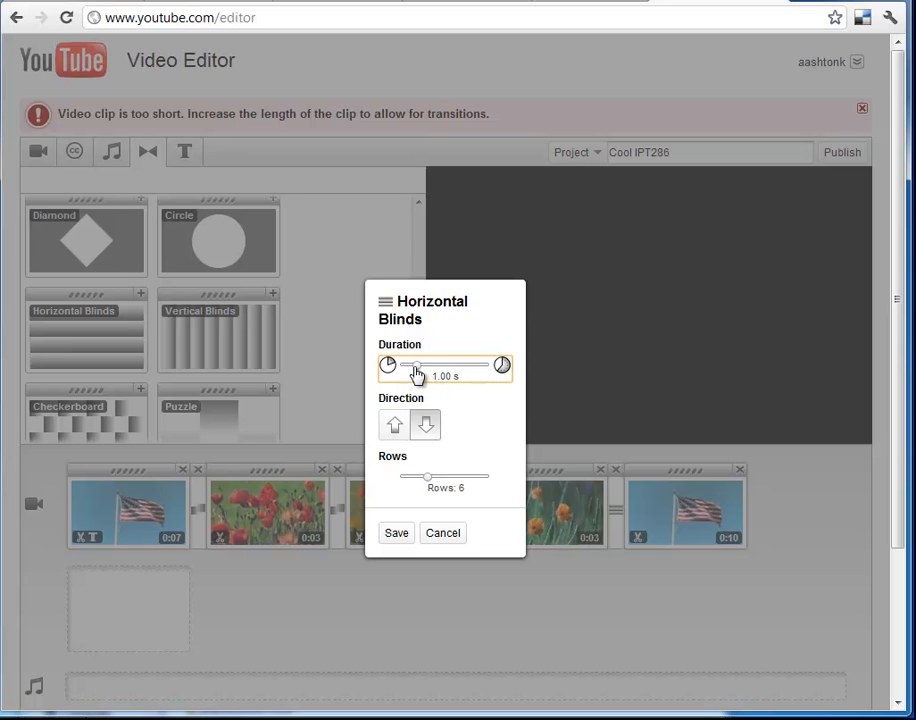
pyautogui.click(401, 535)
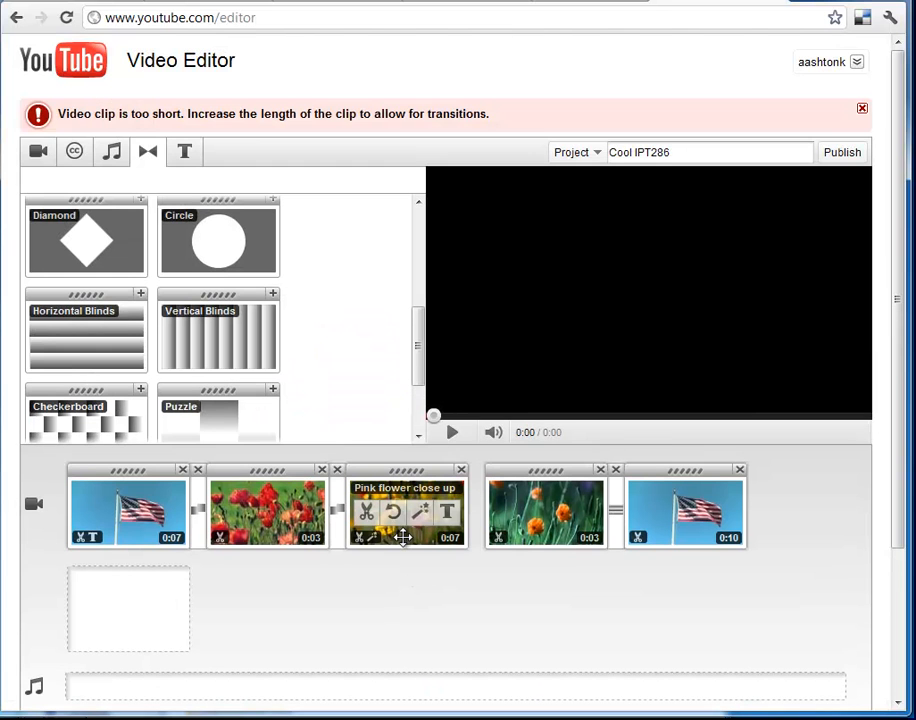
pyautogui.click(616, 470)
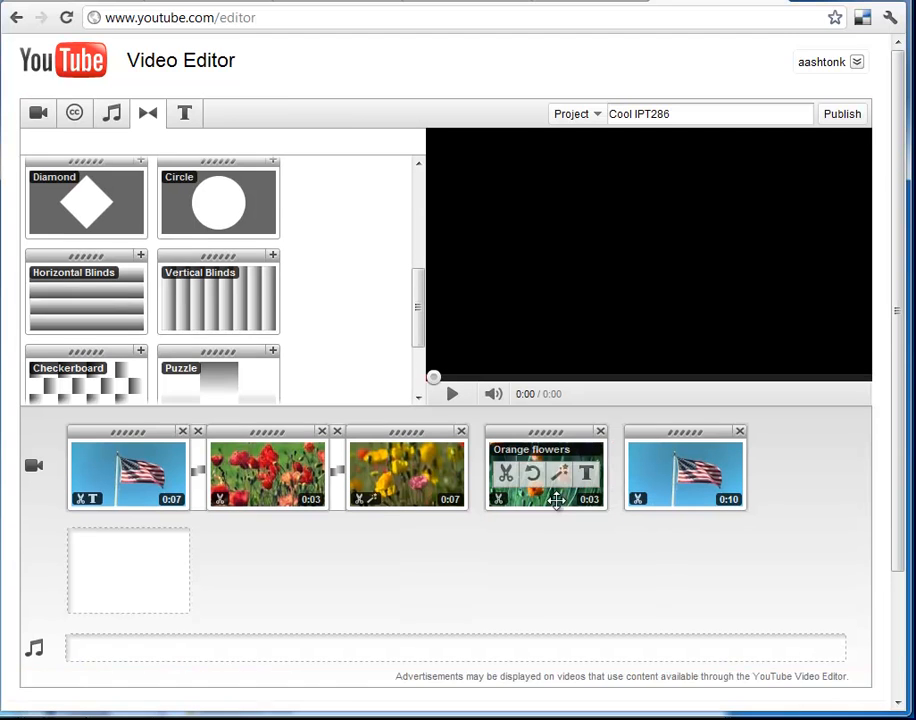
# - Extend the Orange flowers clip's trim end to 0:10.8 and add a Crossfade between it and the last American flag clip
pyautogui.click(505, 515)
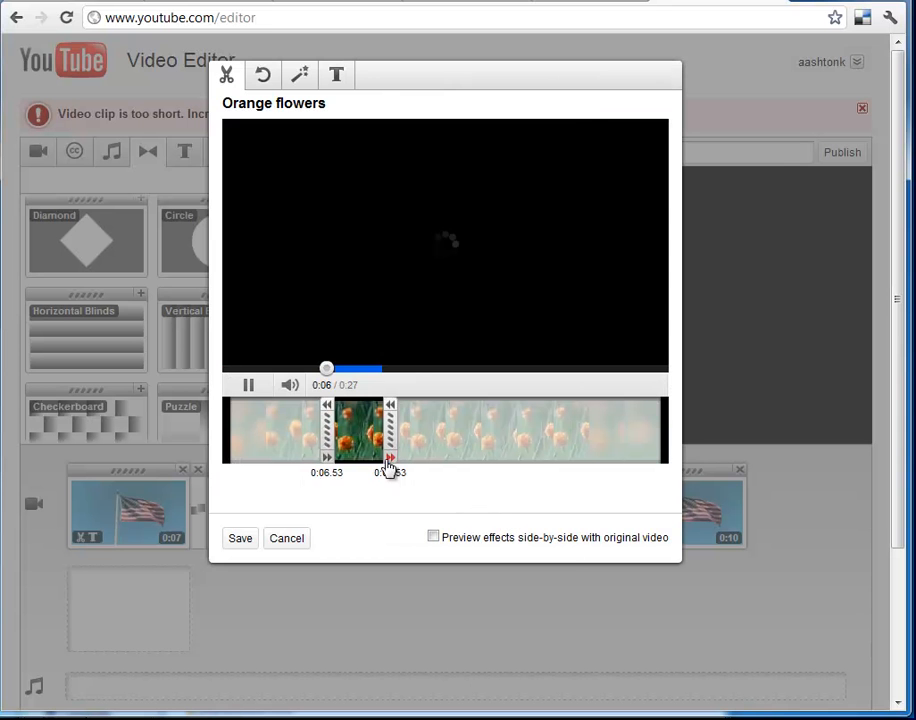
pyautogui.moveTo(390, 466); pyautogui.dragTo(408, 443)
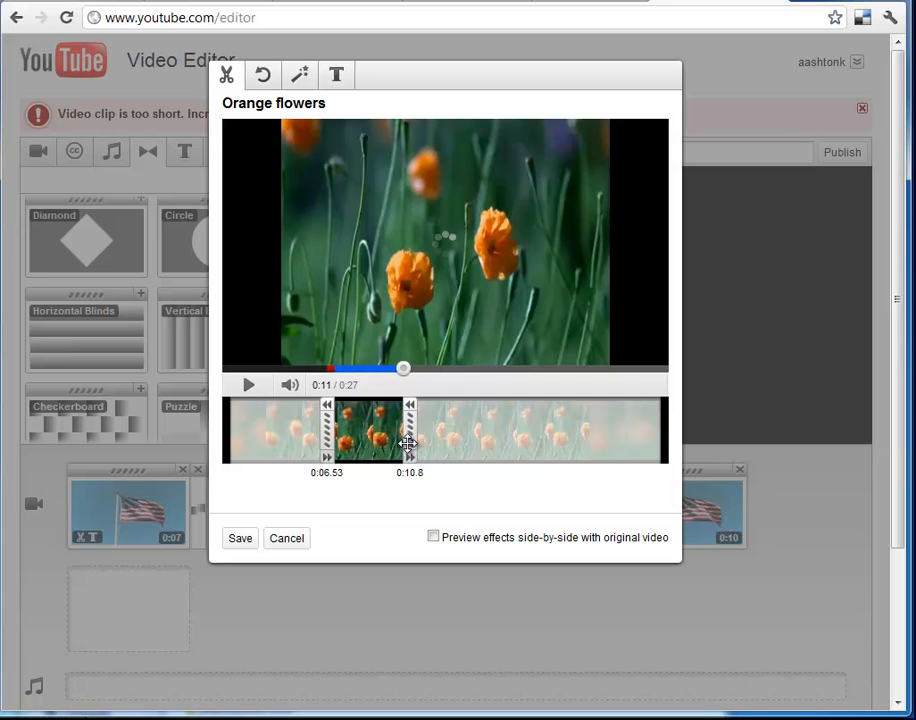
pyautogui.click(245, 540)
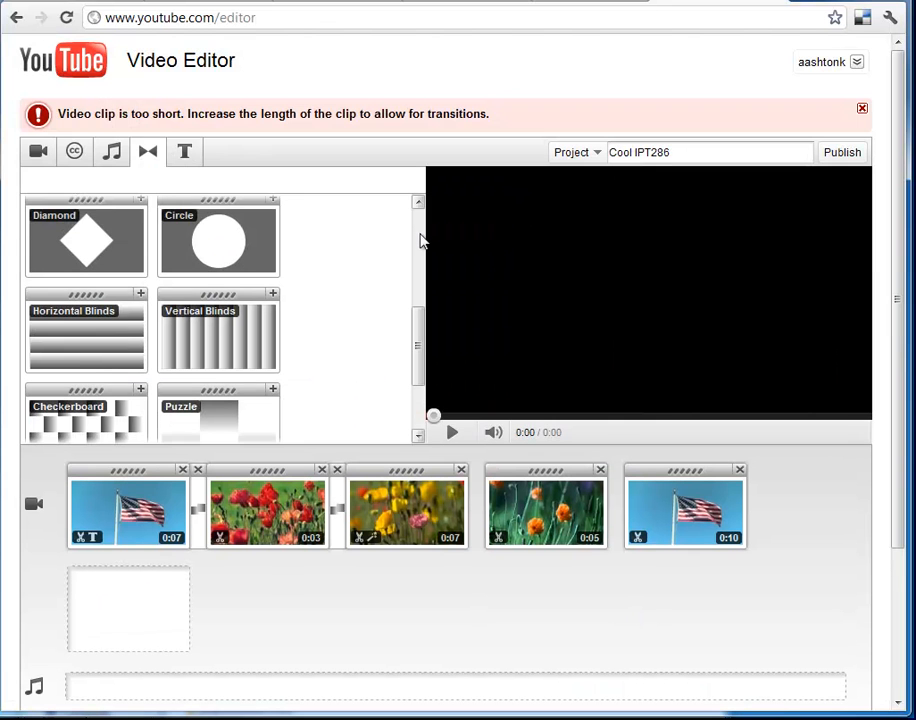
pyautogui.scroll(4, 420, 232)
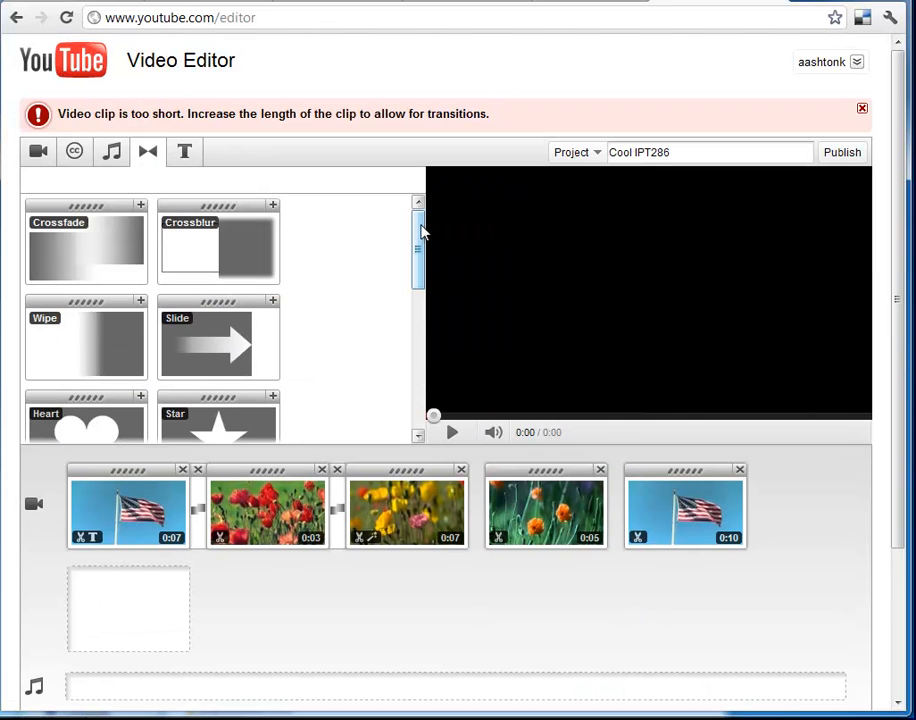
pyautogui.moveTo(86, 227)
pyautogui.mouseDown()
pyautogui.moveTo(570, 547)
pyautogui.moveTo(616, 524)
pyautogui.mouseUp()
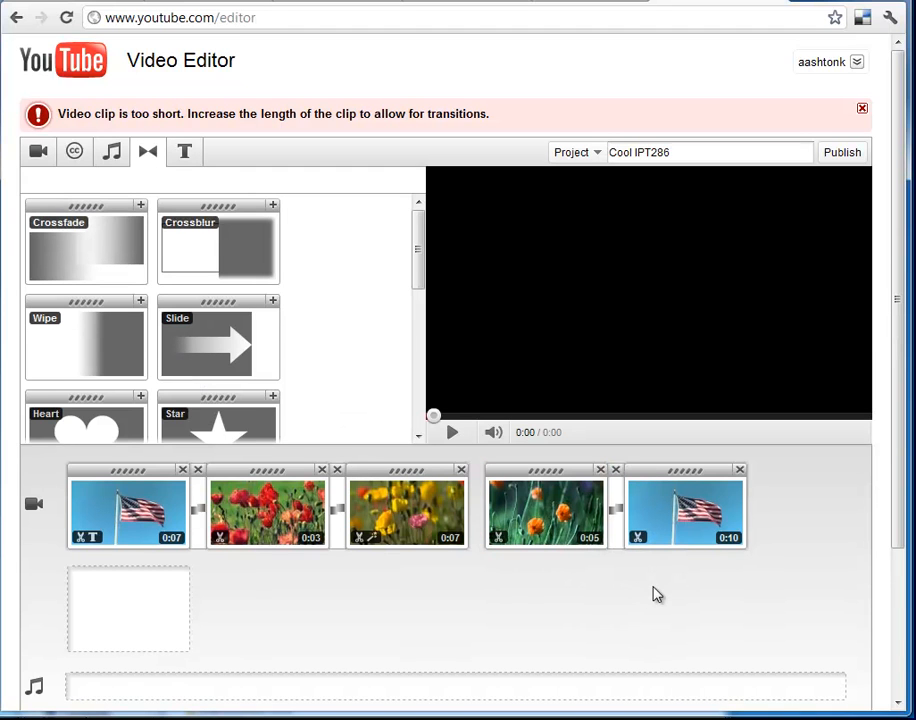
# - Extend the end of the Red flowers clip's trim so it lasts about 4 seconds, and save it
pyautogui.moveTo(303, 515)
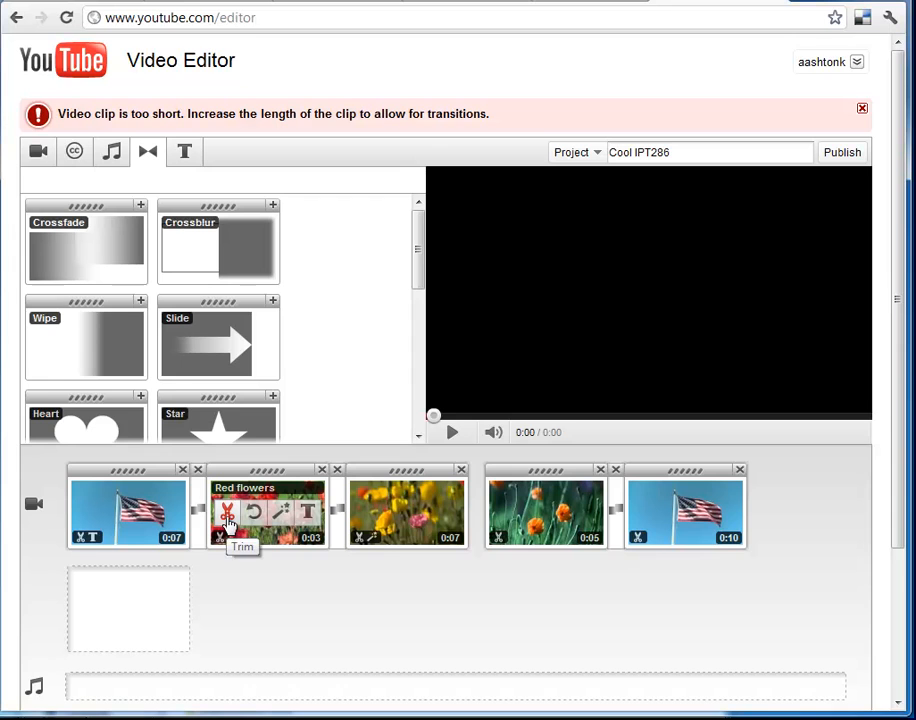
pyautogui.click(262, 500)
pyautogui.moveTo(395, 436); pyautogui.dragTo(419, 436)
pyautogui.click(245, 538)
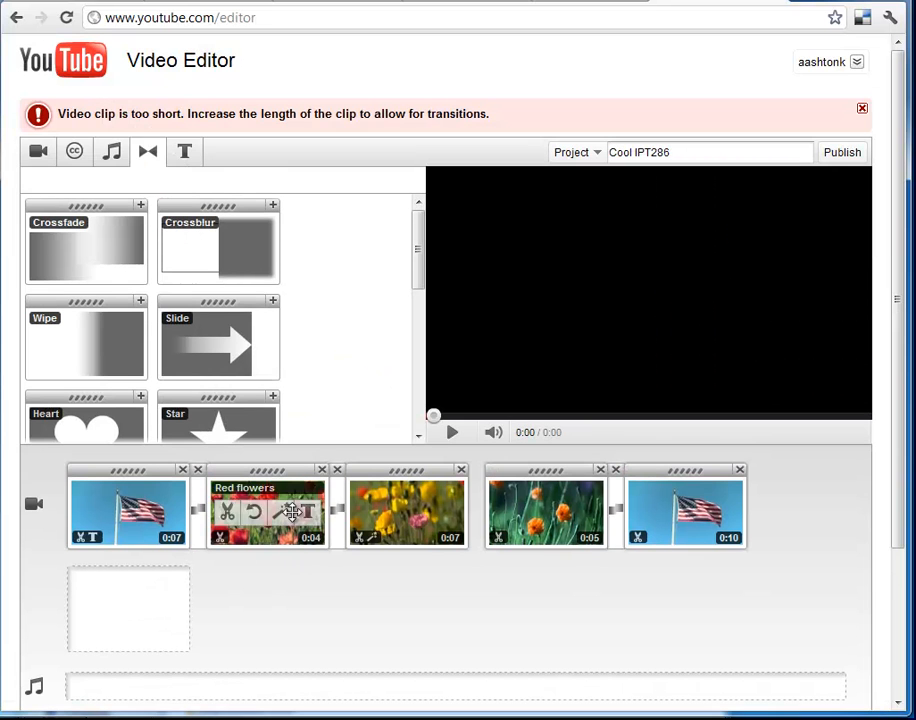
# - Add a Crossfade between the Pink flower close up and Orange flowers clips and shorten its duration
pyautogui.click(862, 112)
pyautogui.moveTo(310, 490)
pyautogui.moveTo(195, 221); pyautogui.dragTo(474, 472)
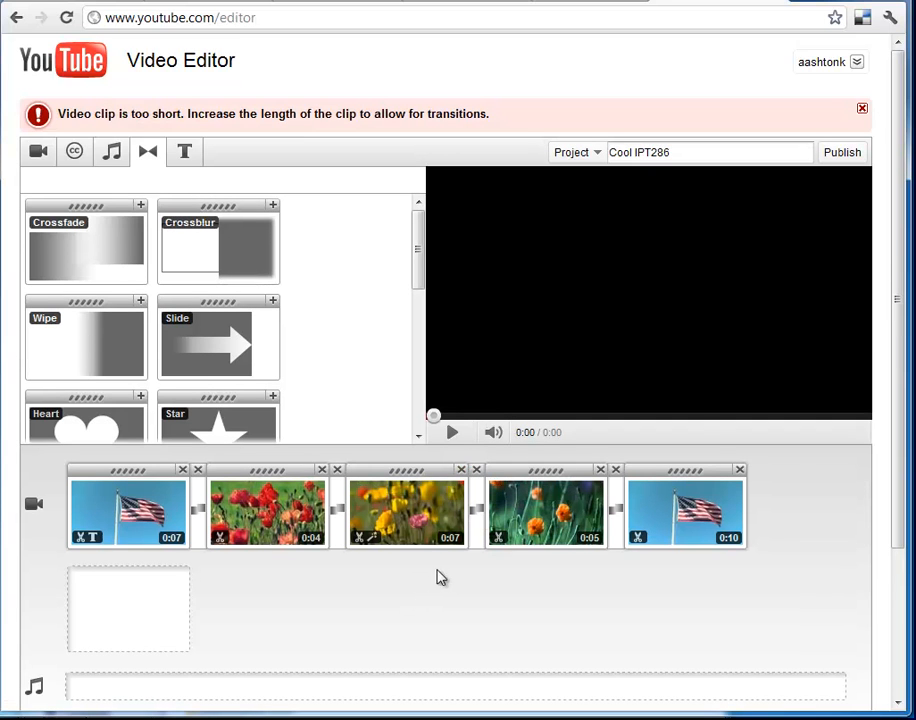
pyautogui.click(477, 510)
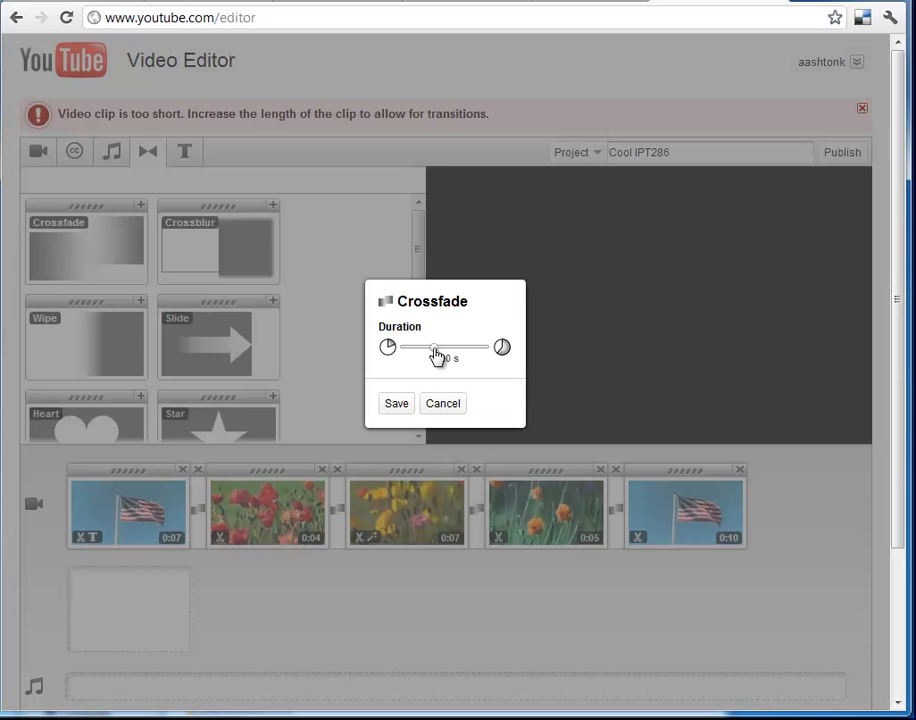
pyautogui.moveTo(436, 355); pyautogui.dragTo(419, 356)
pyautogui.click(398, 403)
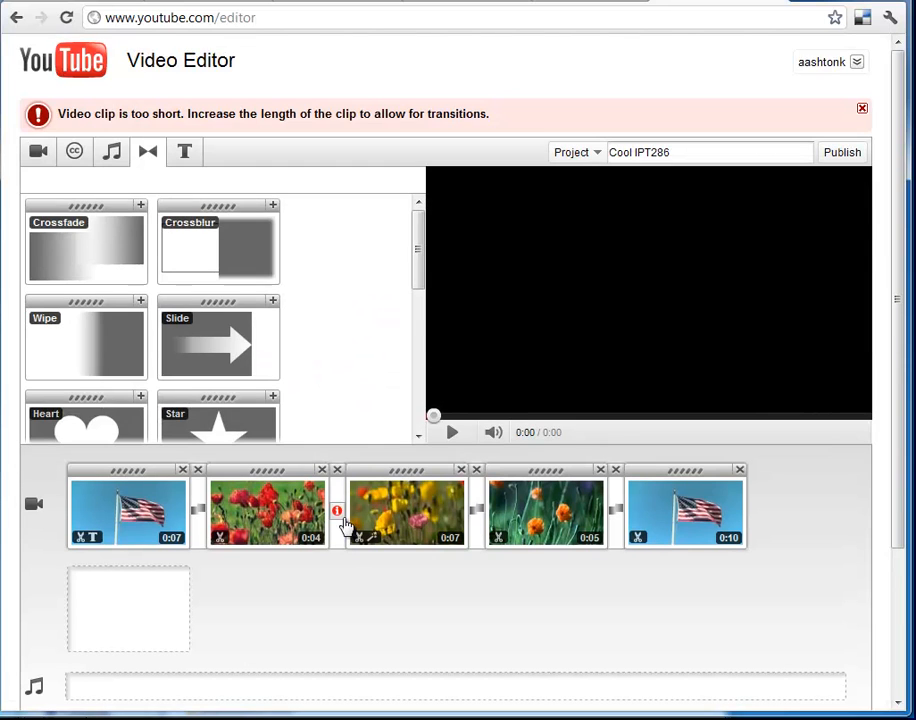
# - Set the Crossfades before and after the Red flowers clip to a duration of 1.25 s each
pyautogui.click(339, 514)
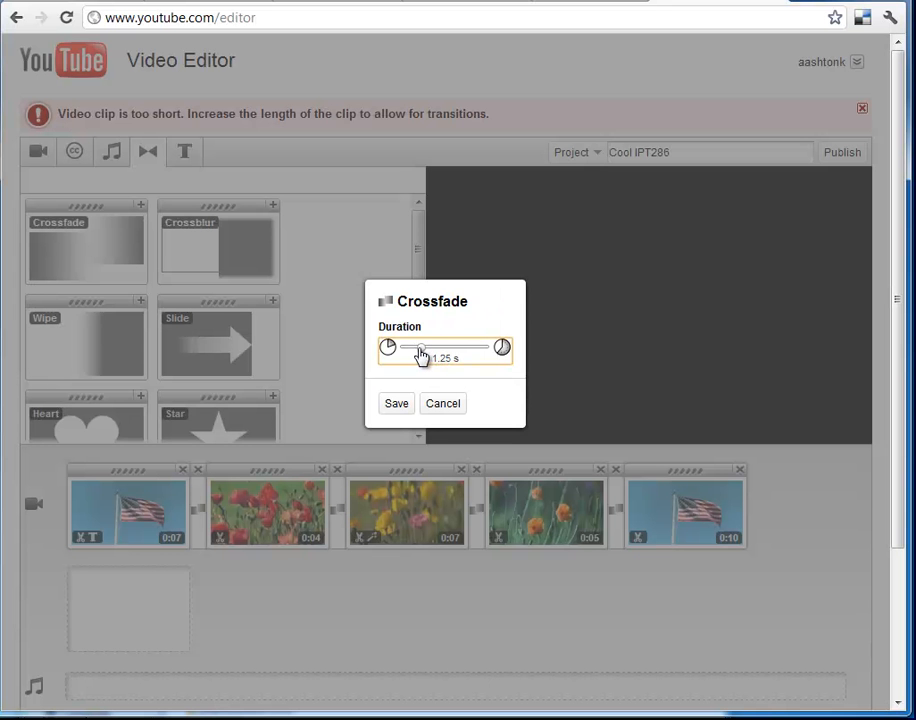
pyautogui.click(396, 403)
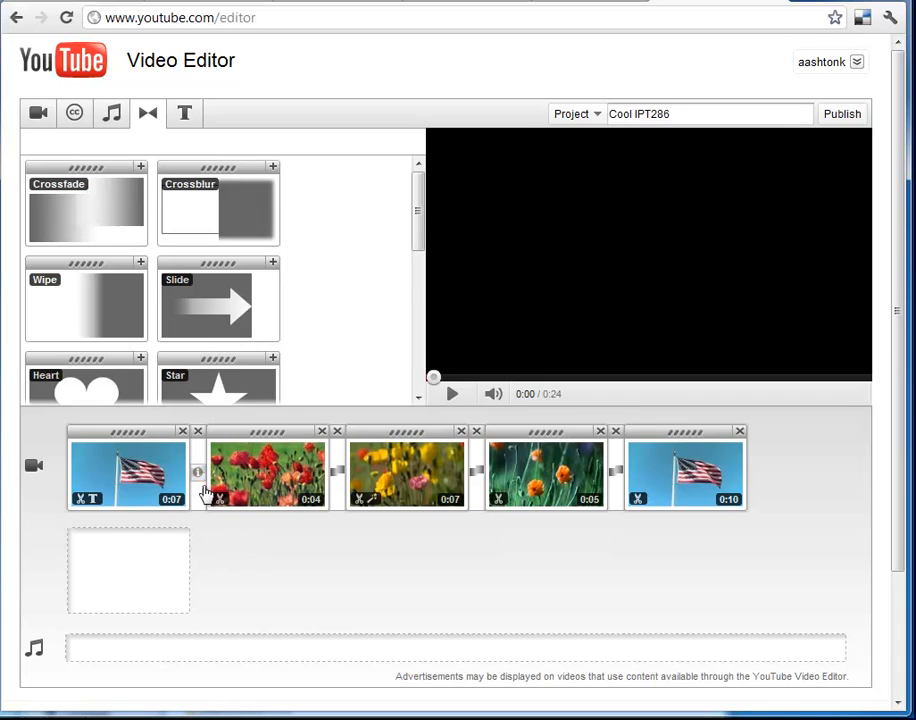
pyautogui.click(199, 475)
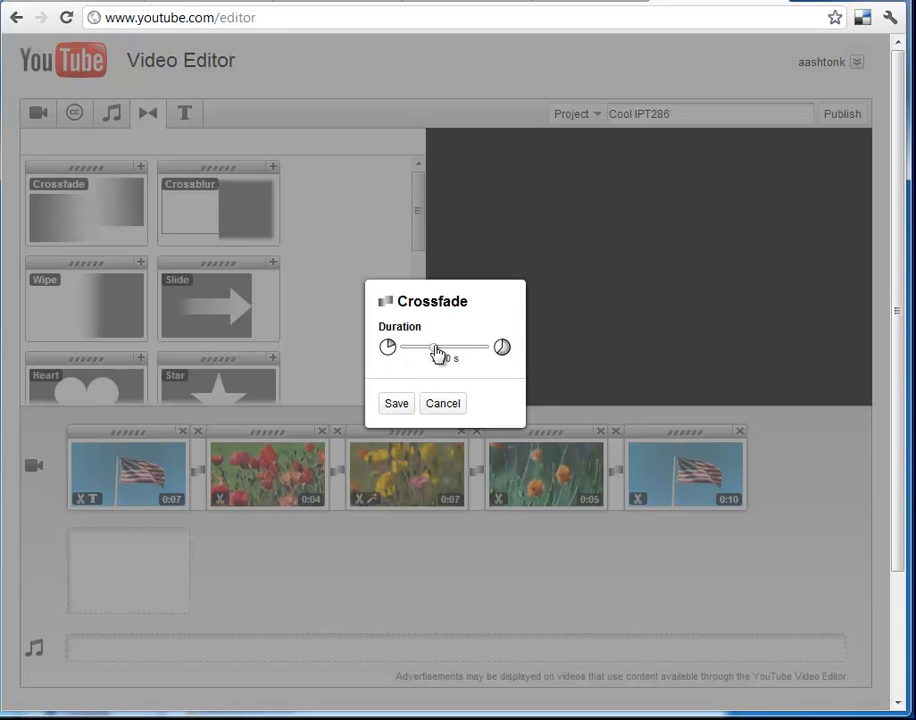
pyautogui.moveTo(437, 349); pyautogui.dragTo(427, 350)
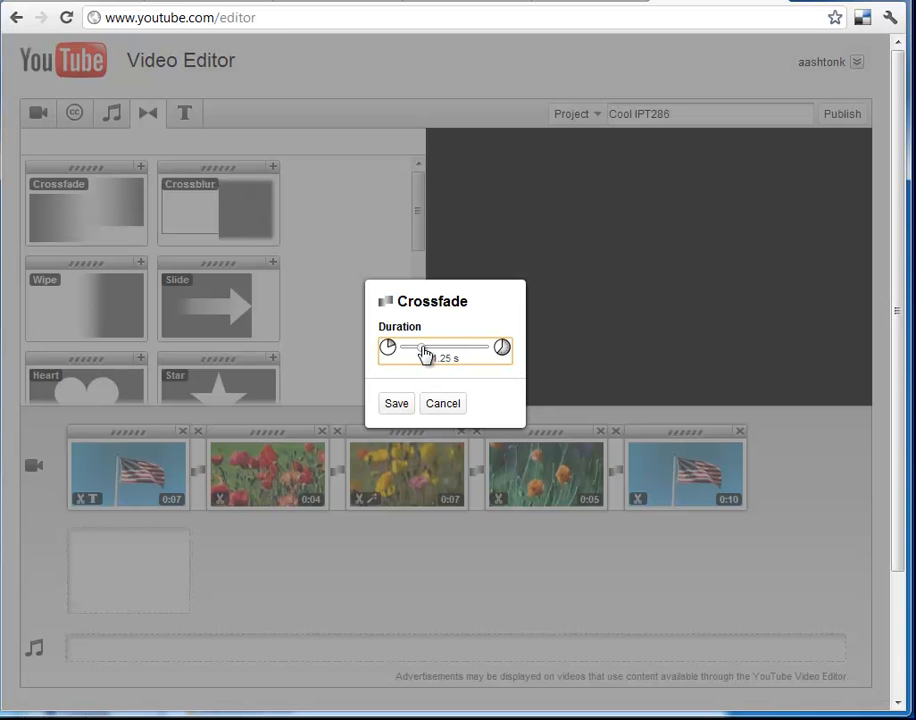
pyautogui.click(398, 405)
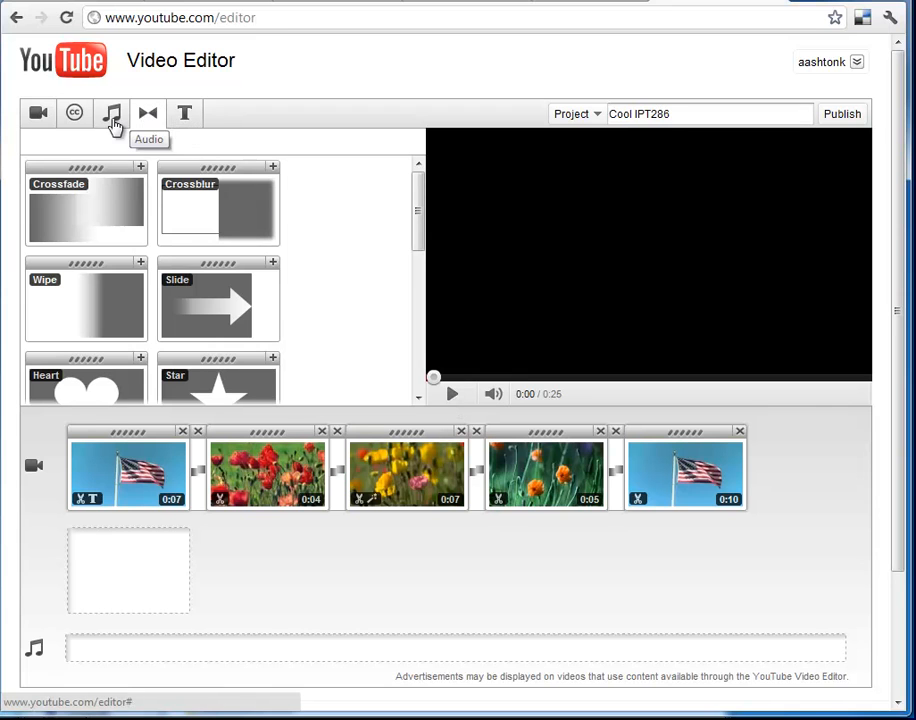
# - Search the audio library for "star spangled"
pyautogui.click(114, 120)
pyautogui.click(200, 139)
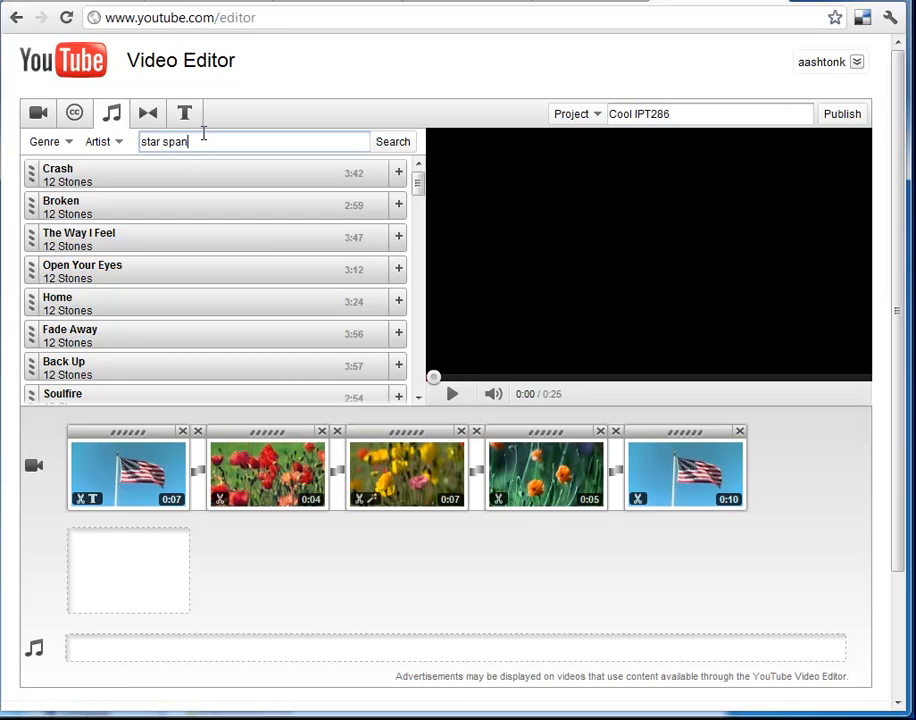
pyautogui.write('star spangled')
pyautogui.press('Return')
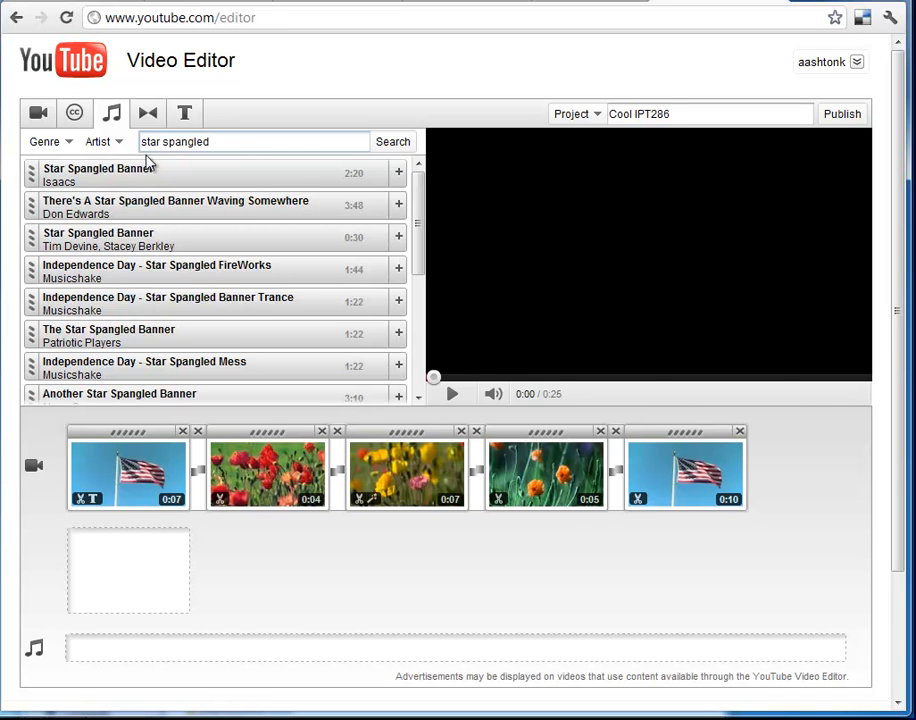
# - Listen to the 2:20, 0:30 and Patriotic Players versions of the Star Spangled Banner, stopping each preview
pyautogui.click(374, 175)
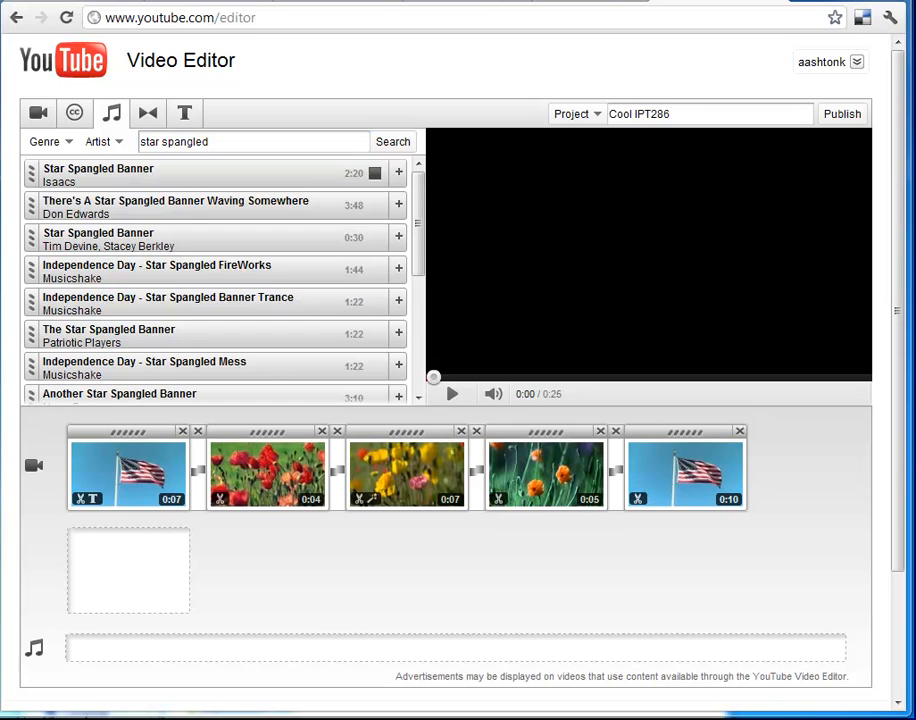
pyautogui.click(374, 173)
pyautogui.click(374, 238)
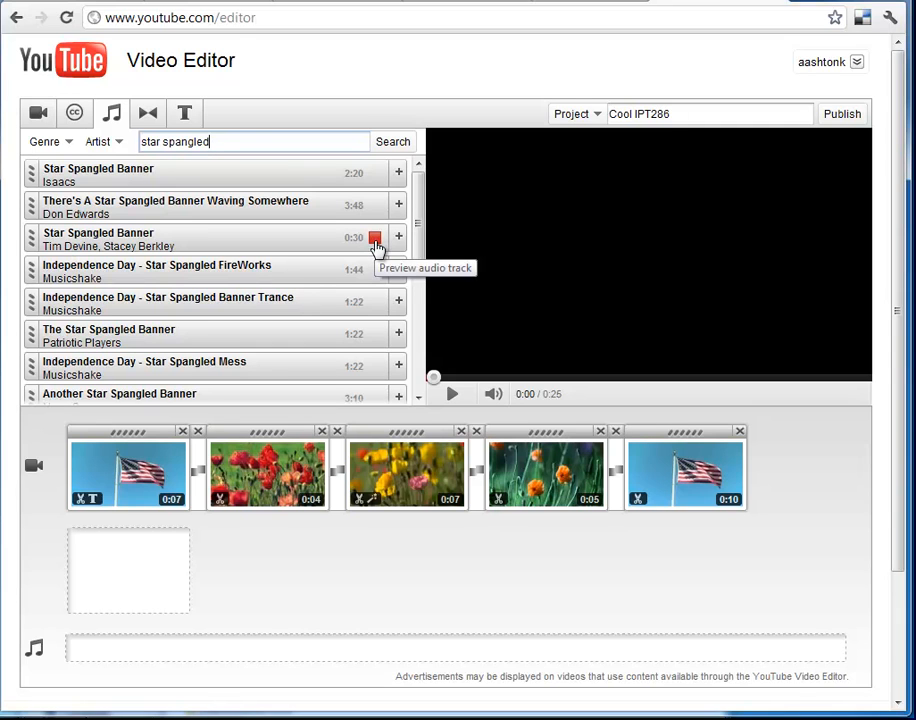
pyautogui.click(375, 241)
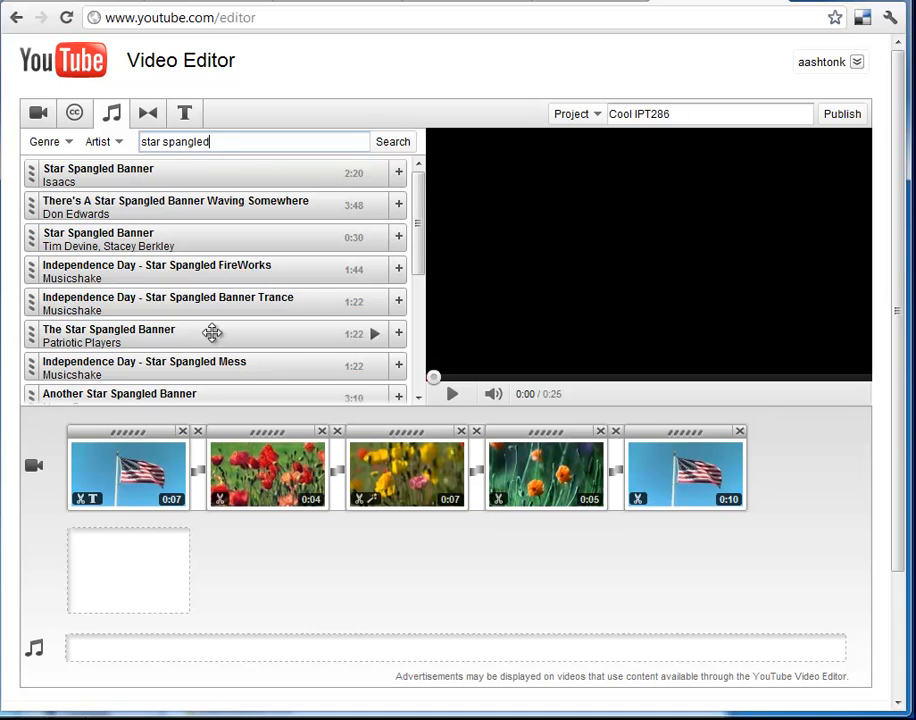
pyautogui.click(374, 333)
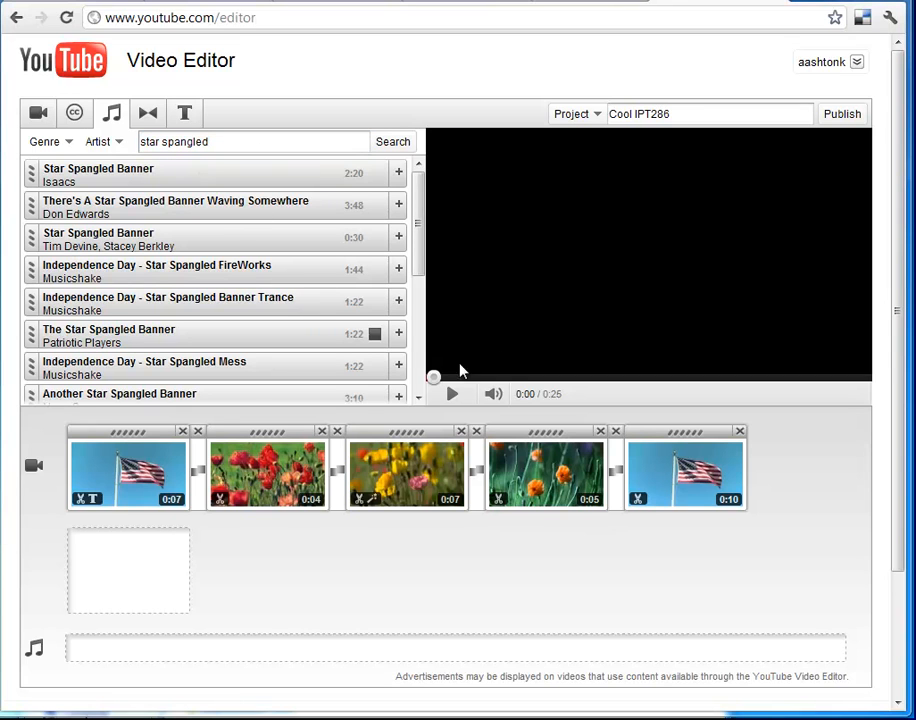
pyautogui.click(374, 333)
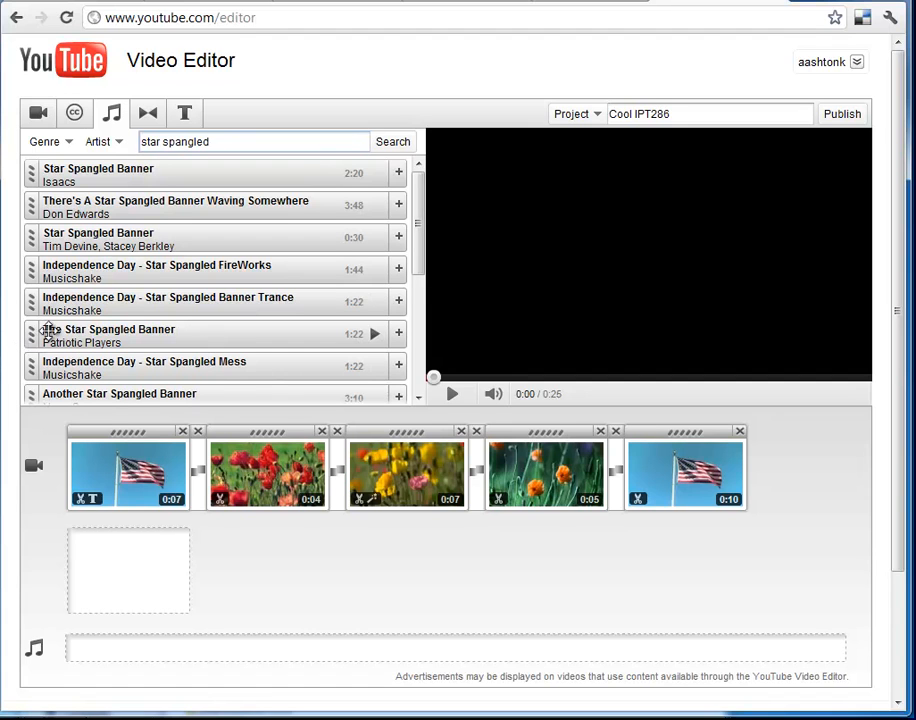
# - Add The Star Spangled Banner by Patriotic Players as the project's audio track and set its mix to Favor Music
pyautogui.moveTo(31, 331); pyautogui.dragTo(88, 651)
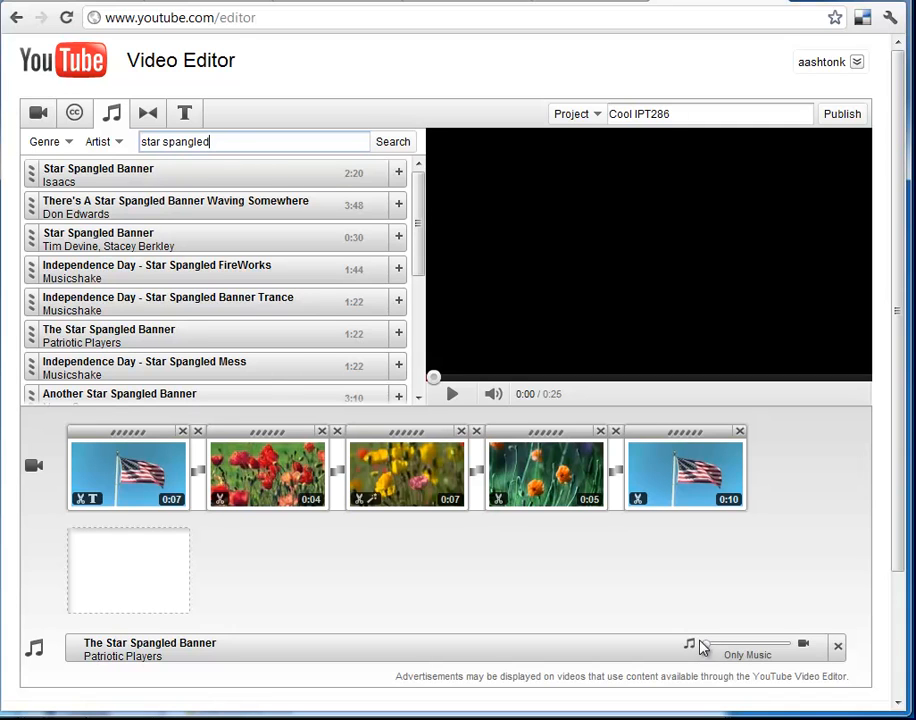
pyautogui.moveTo(710, 651); pyautogui.dragTo(789, 653)
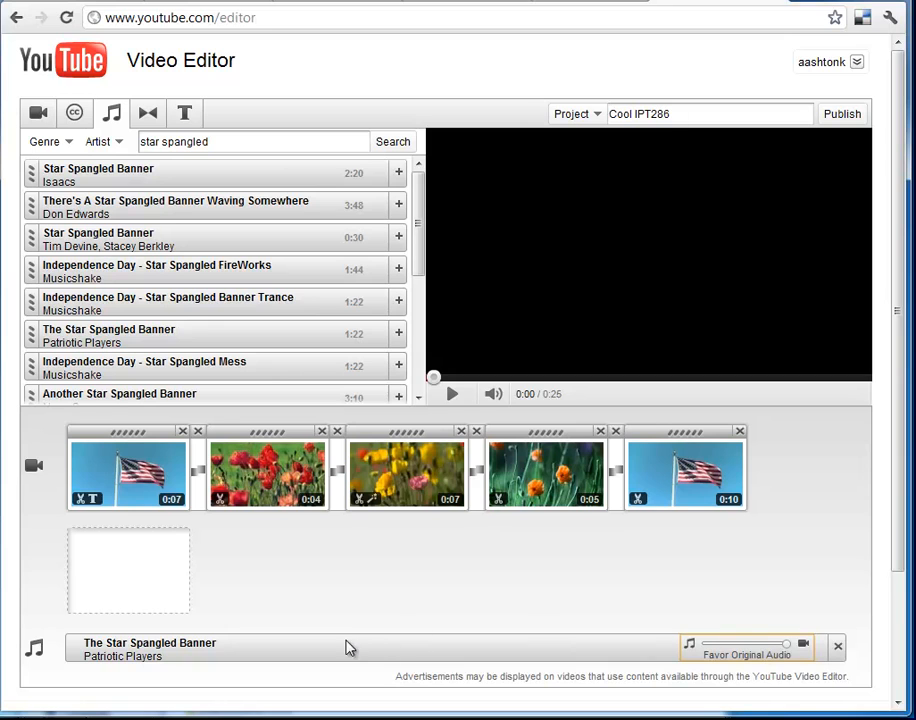
pyautogui.moveTo(787, 648); pyautogui.dragTo(716, 652)
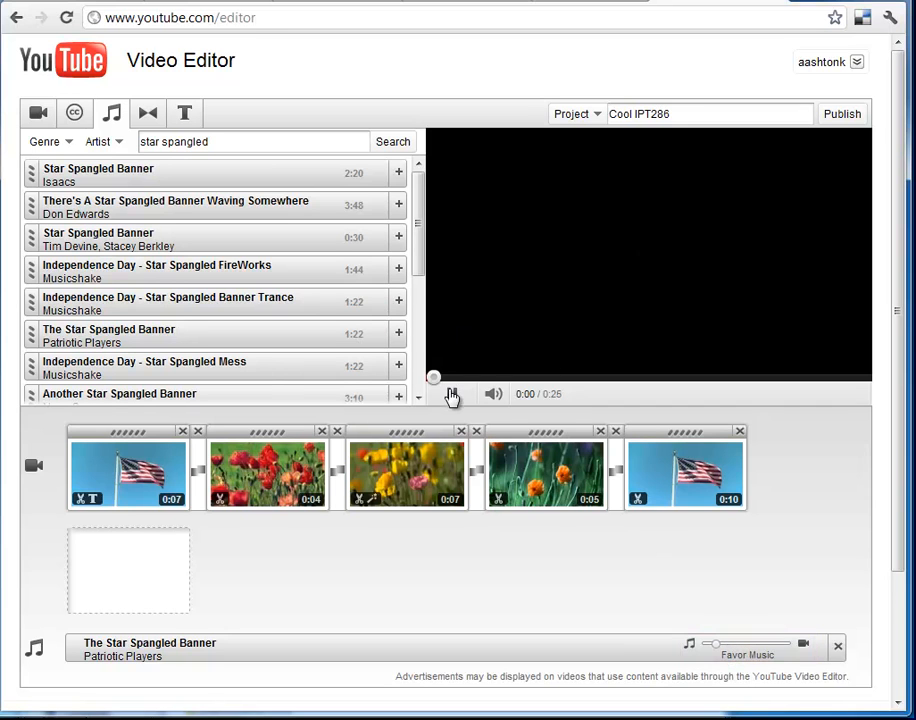
# - Play the assembled project from start to finish in the preview player
pyautogui.click(452, 395)
pyautogui.moveTo(536, 474)
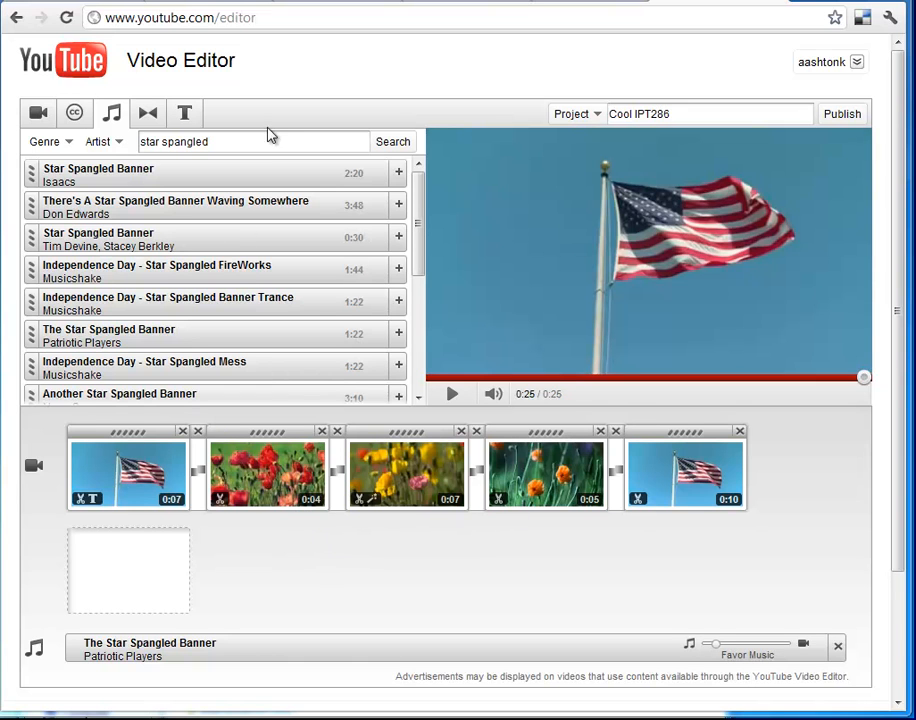
pyautogui.click(40, 115)
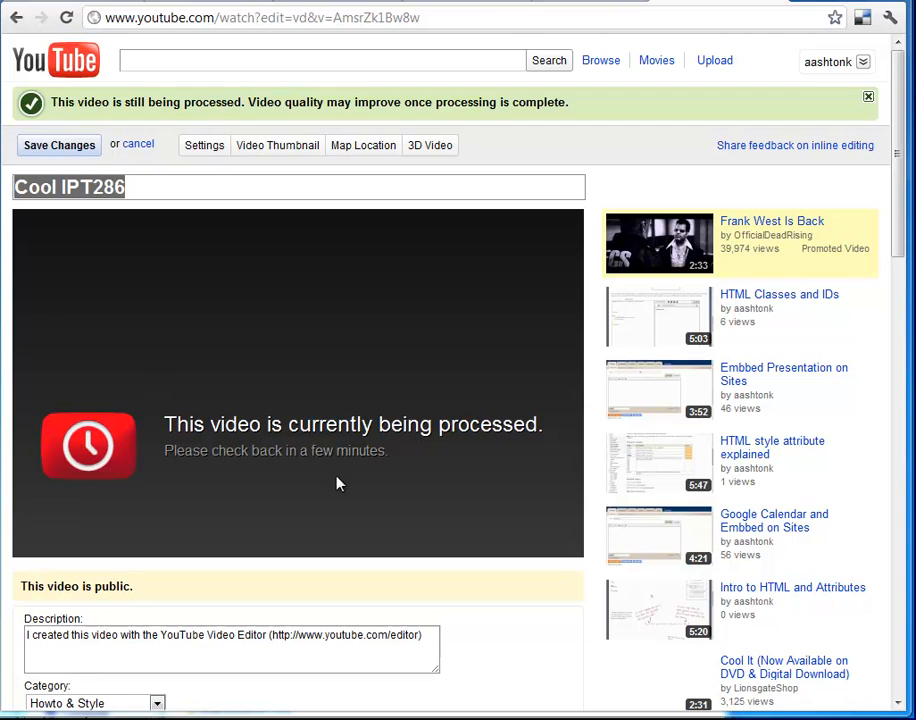
# - Set the published Cool IPT286 video's privacy to Unlisted, copy its share link and save the changes
pyautogui.click(211, 147)
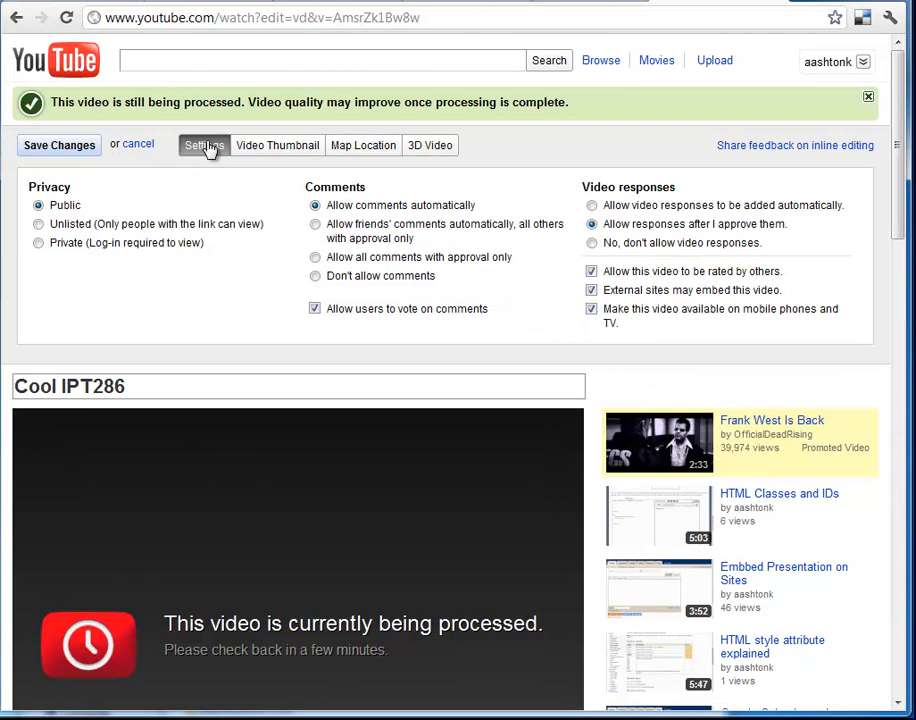
pyautogui.click(113, 230)
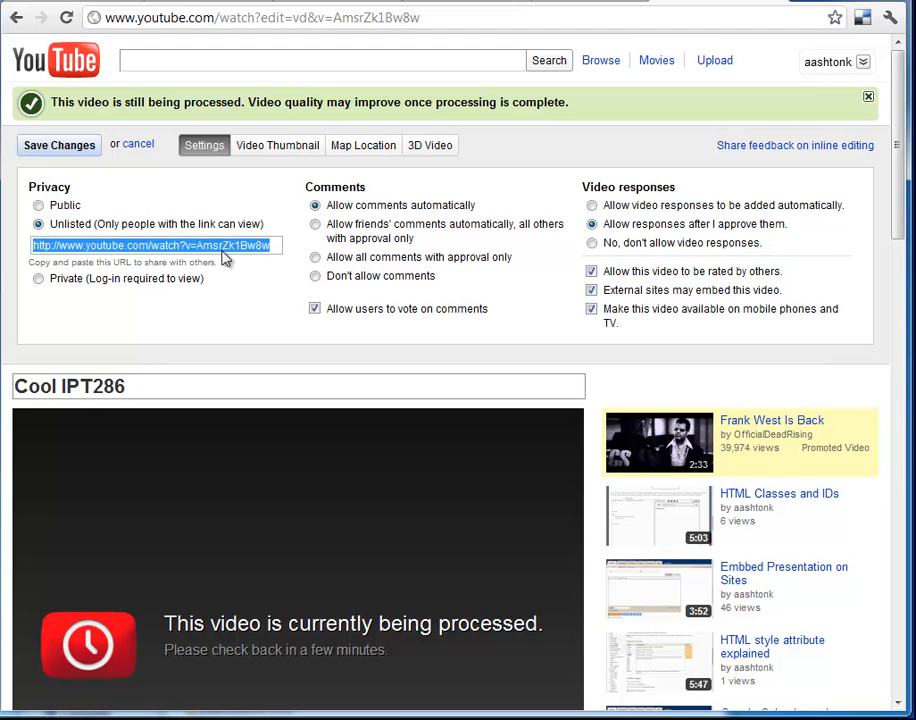
pyautogui.click(254, 252)
pyautogui.moveTo(274, 244); pyautogui.dragTo(29, 231)
pyautogui.click(61, 254)
pyautogui.click(58, 253)
pyautogui.rightClick(66, 254)
pyautogui.click(110, 322)
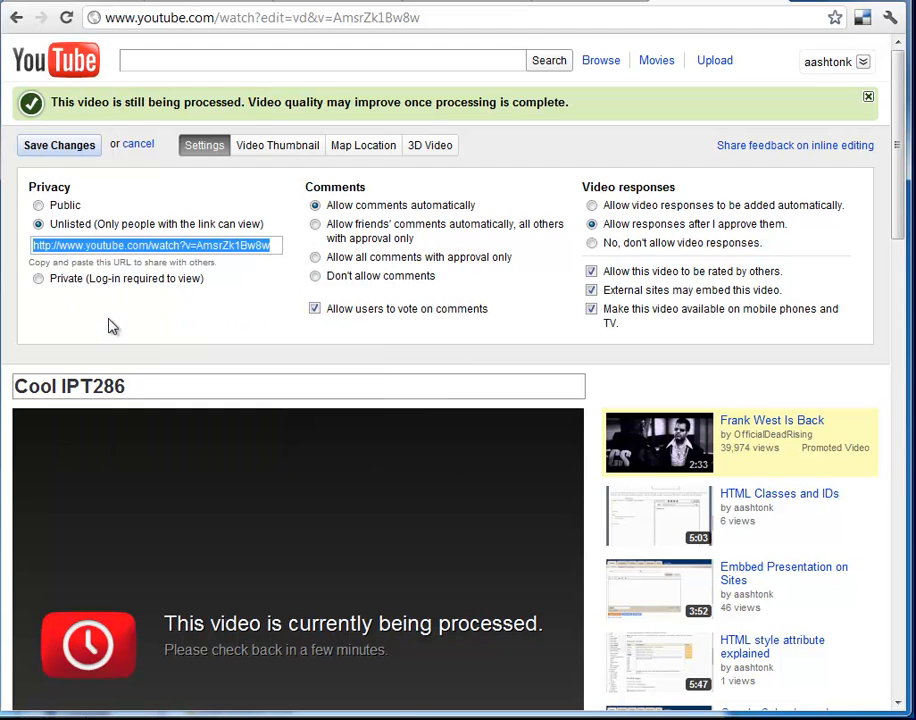
pyautogui.click(62, 147)
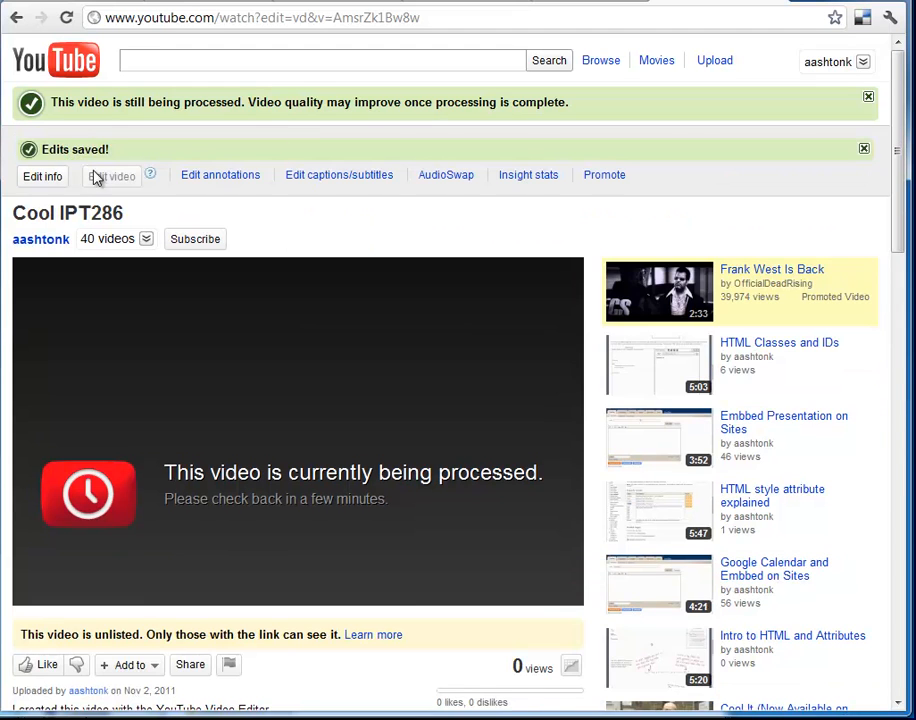